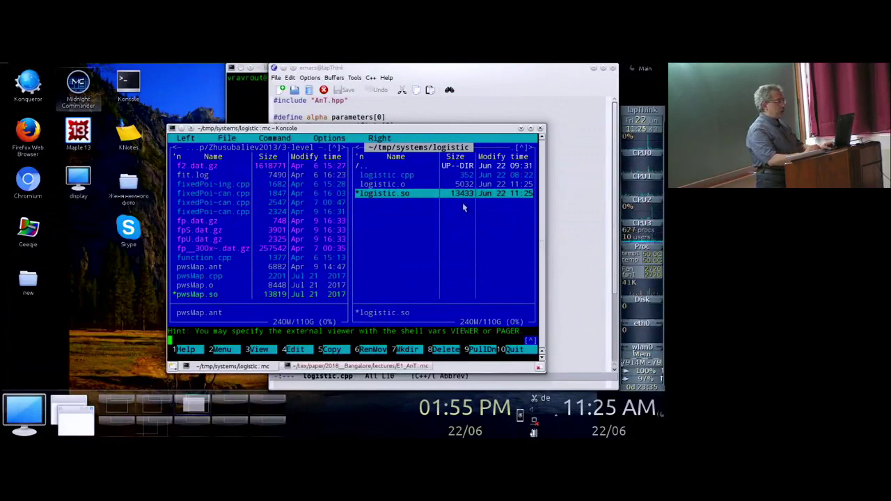
- Launch AnT-gui from the shell in the logistic system folder and move its window higher on the desktop
key(Up)
key(ctrl+o)
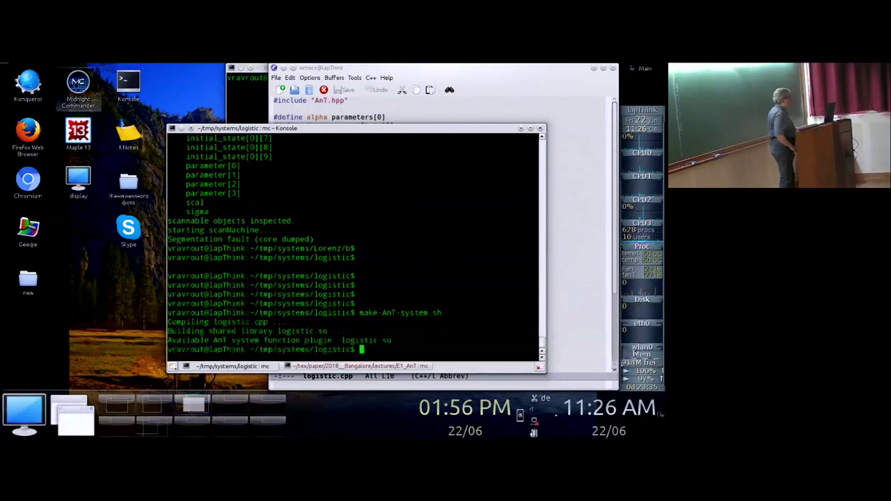
text(AnT-gui)
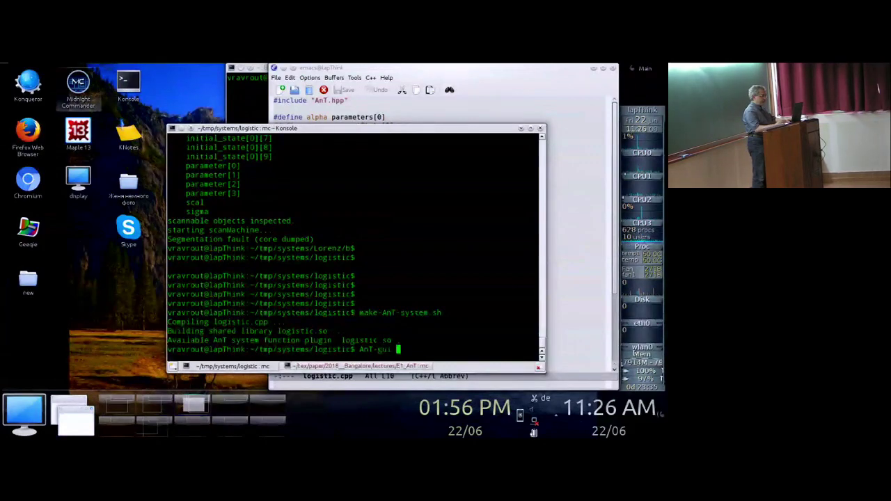
key(Return)
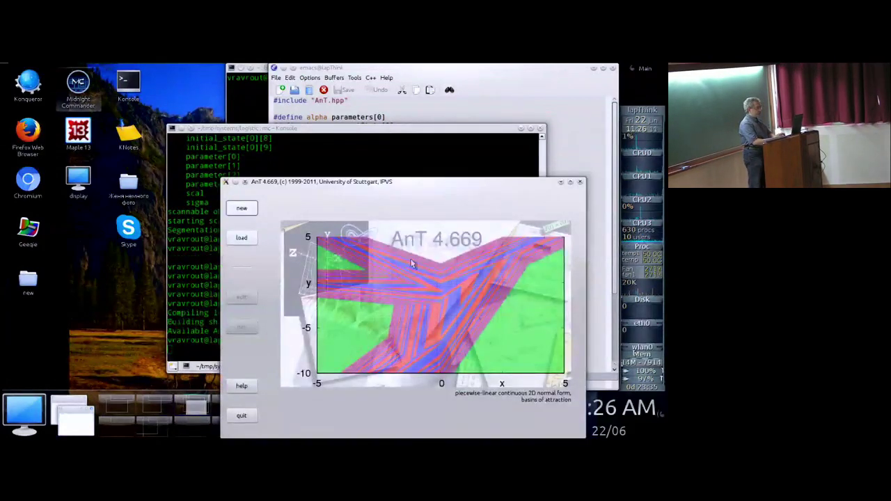
drag(415, 181, 393, 85)
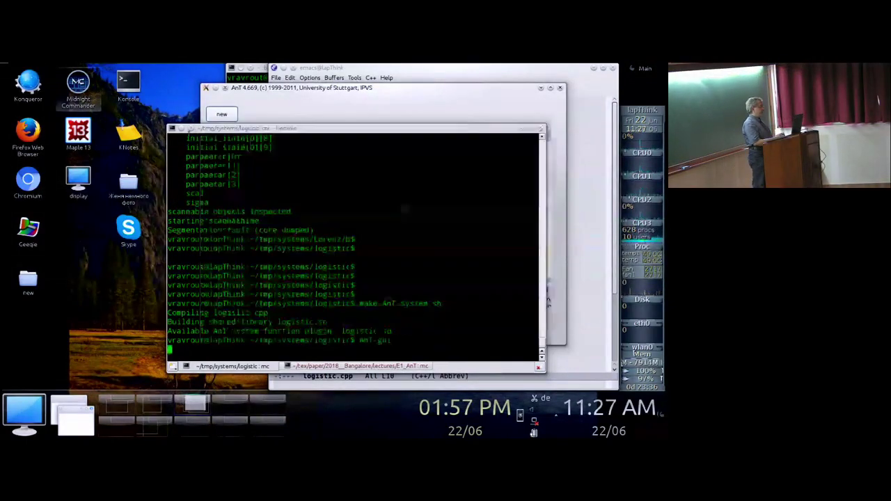
- Start a new configuration and name the dynamical system "logistic"
click(221, 116)
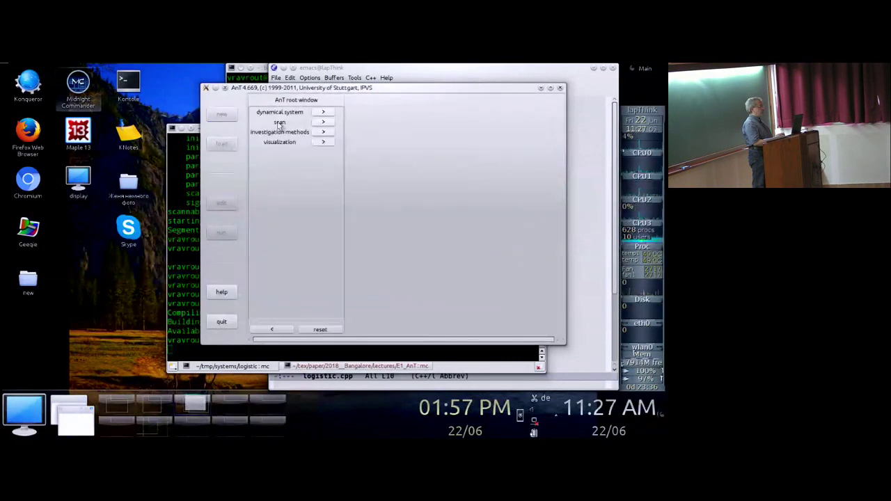
click(321, 113)
click(451, 121)
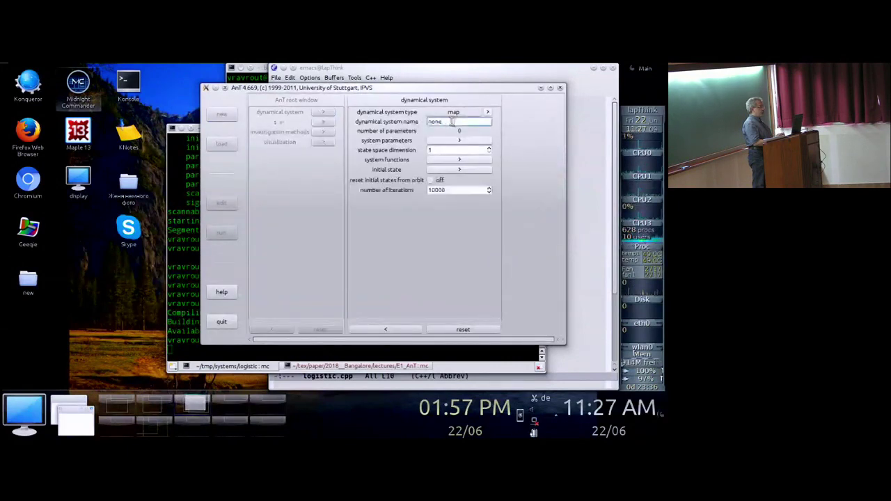
drag(451, 122, 429, 122)
text(lo)
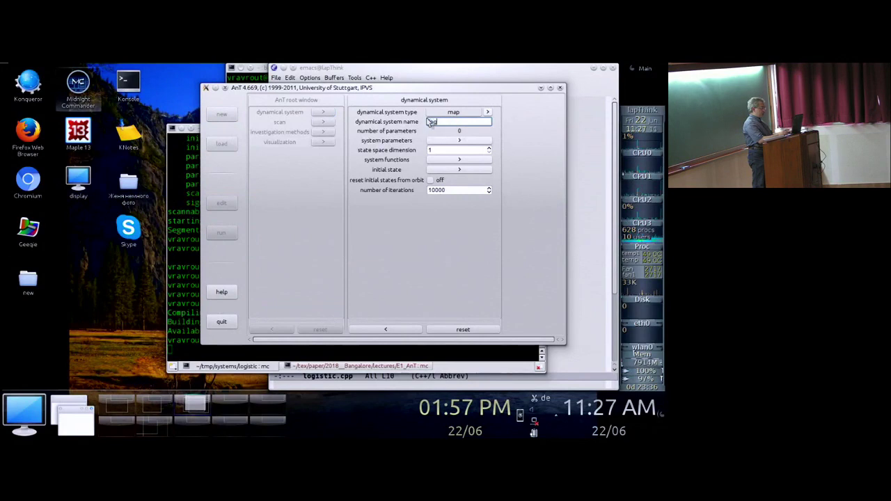
text(gistic)
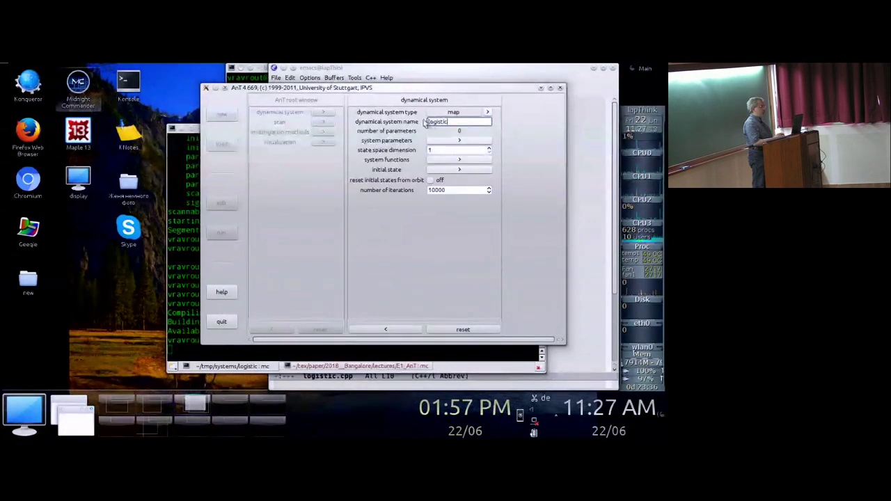
- Define the specific system parameter parameter[0] with the name alpha and the value 3.657
click(460, 140)
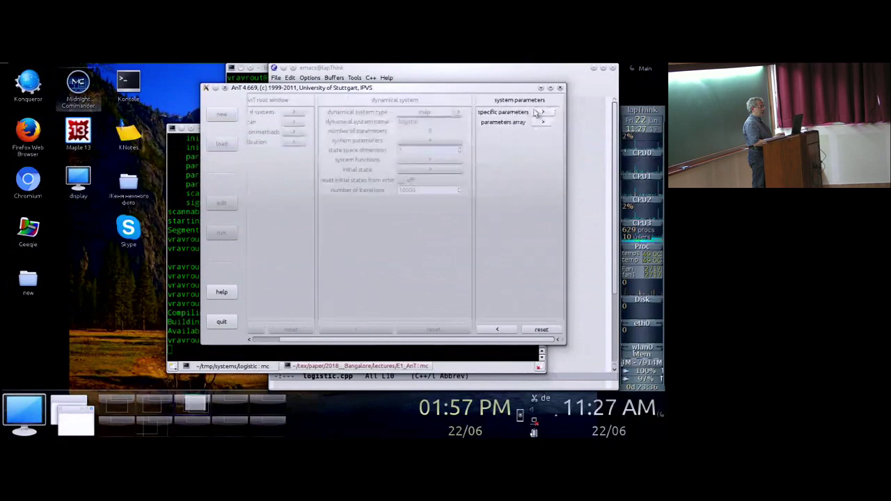
click(541, 115)
click(494, 152)
text(alpha)
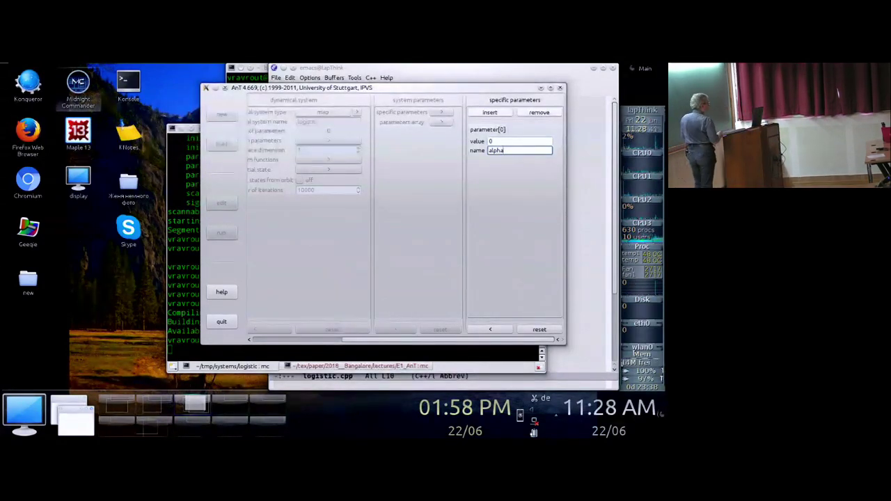
click(518, 141)
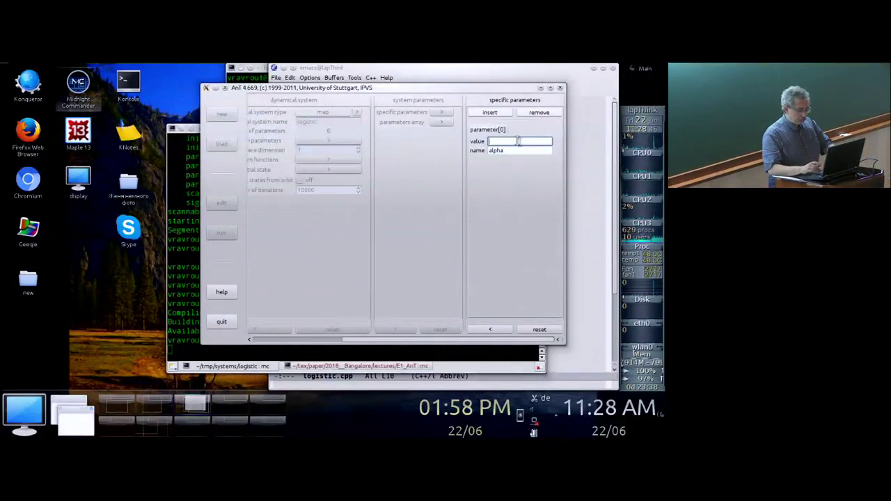
text(3.657)
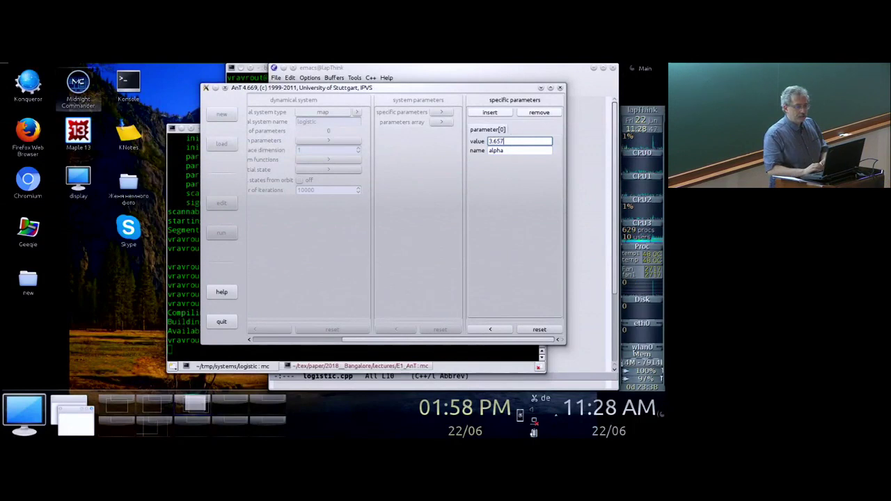
click(490, 332)
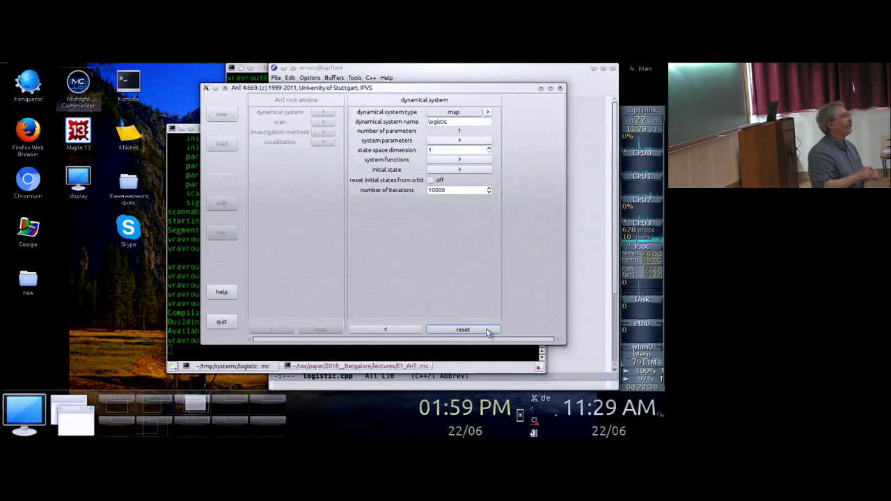
click(488, 333)
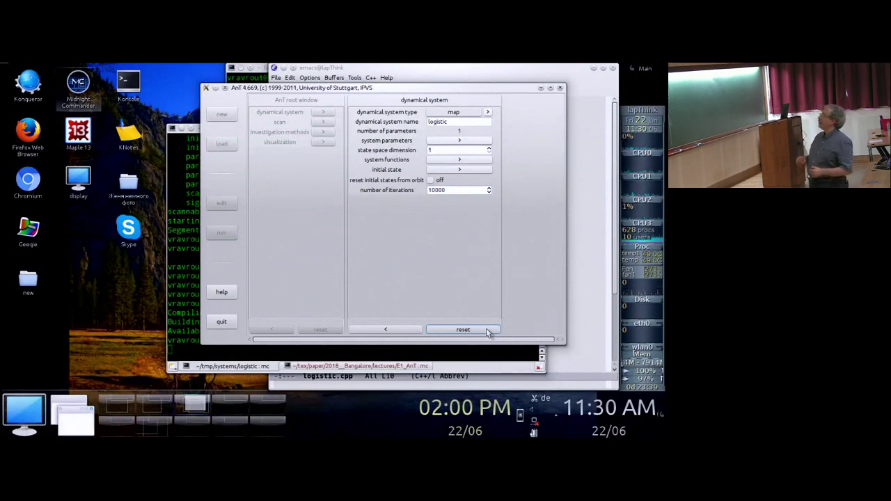
click(487, 332)
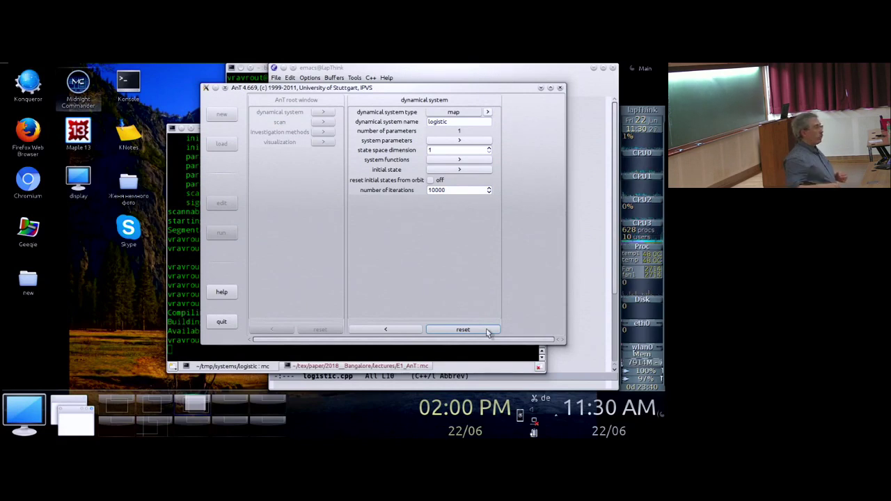
click(487, 331)
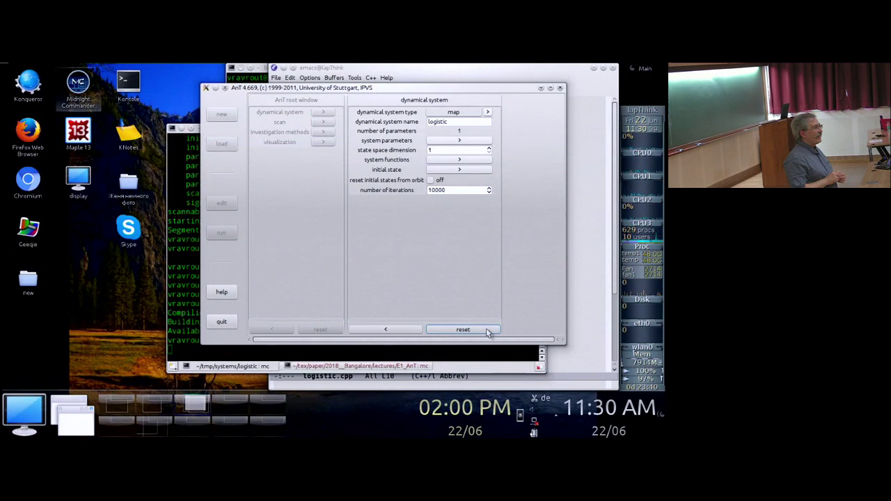
click(487, 332)
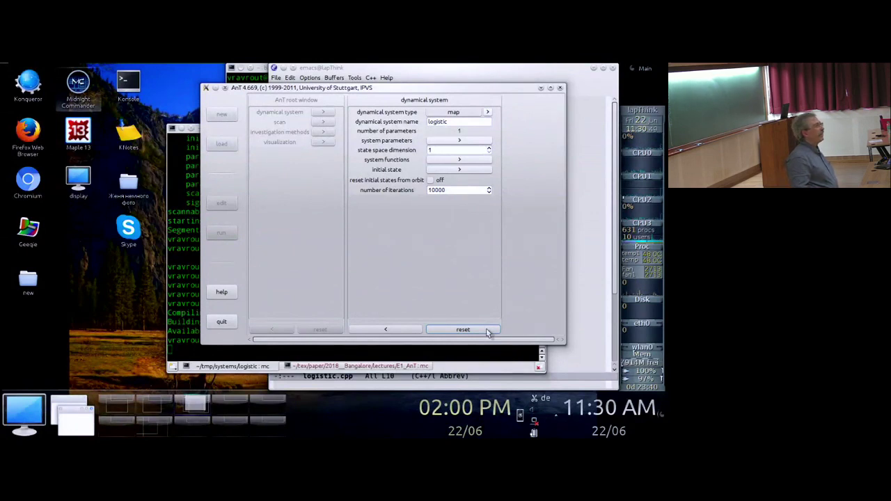
click(463, 330)
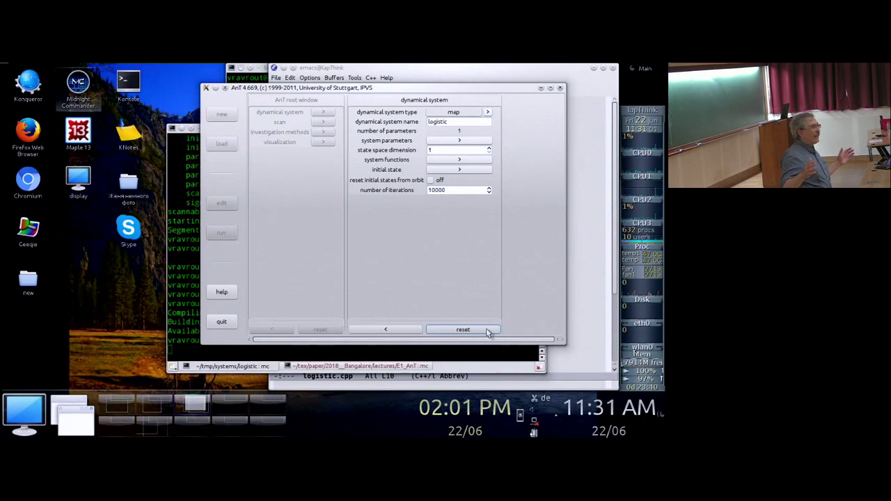
click(487, 331)
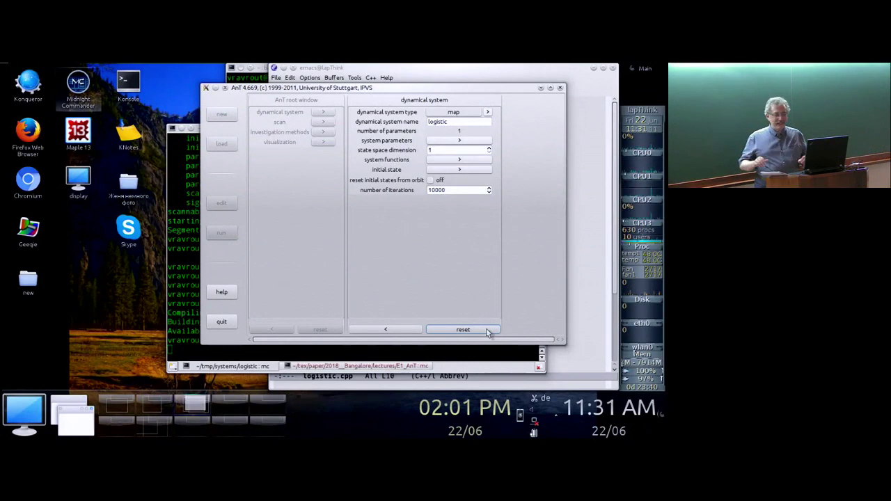
click(487, 333)
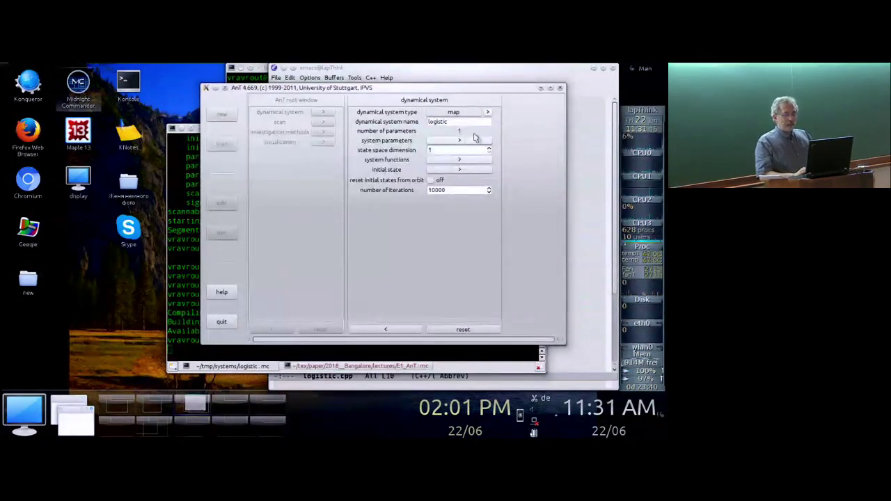
- Set the equation of motion of state variable s[0] to alpha*x*(1-x) in the system functions
click(436, 150)
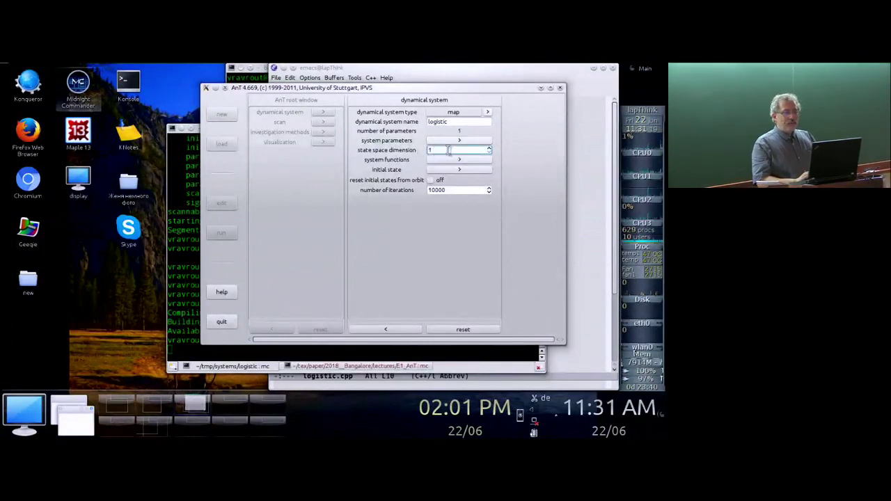
click(455, 162)
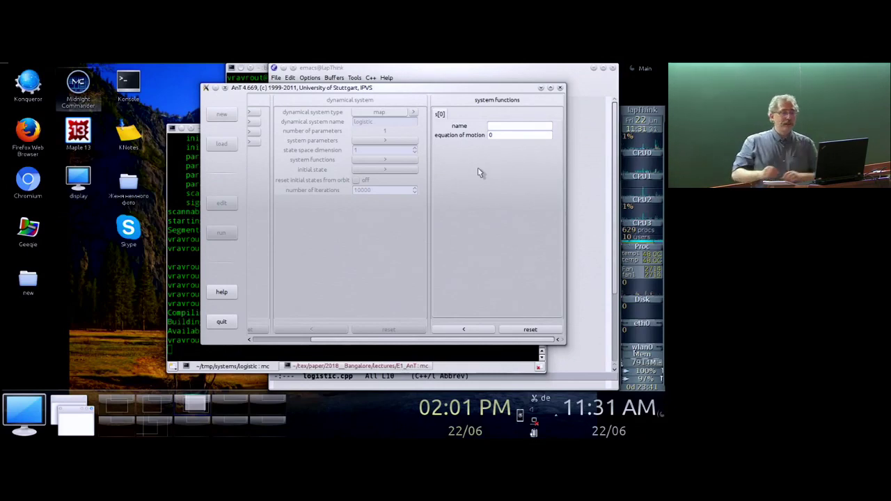
click(503, 125)
text(alpha)
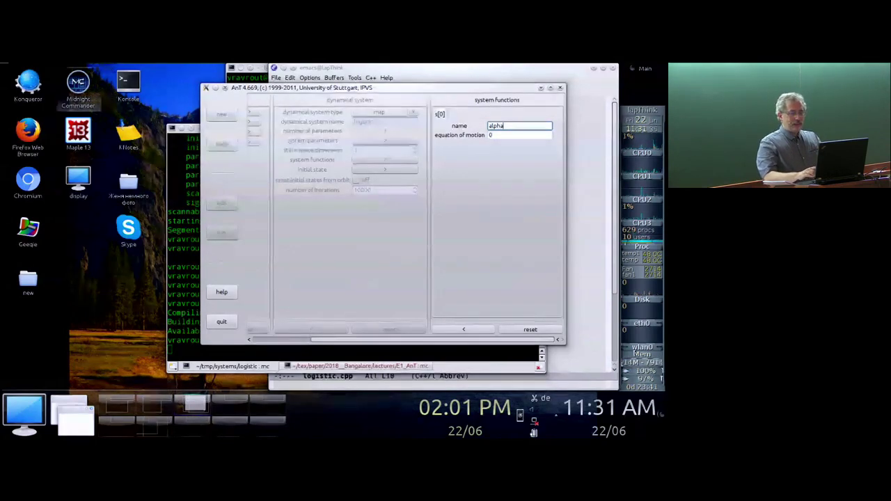
text(*x)
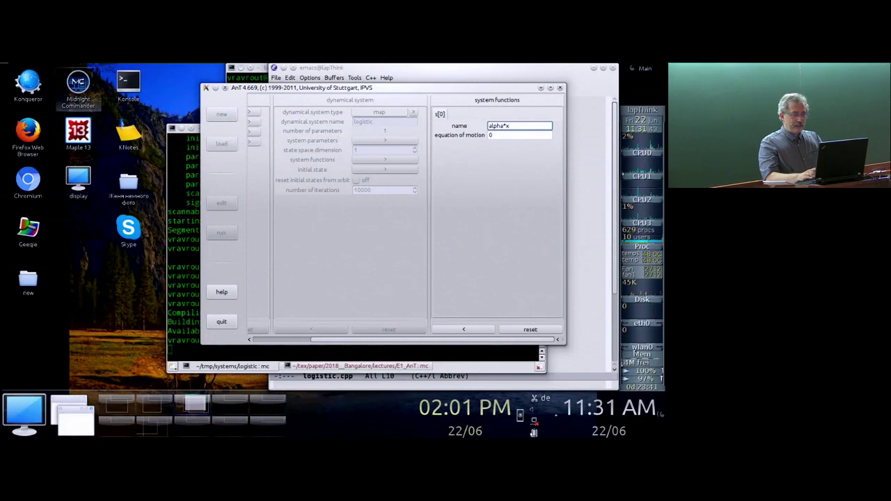
text(*(1)
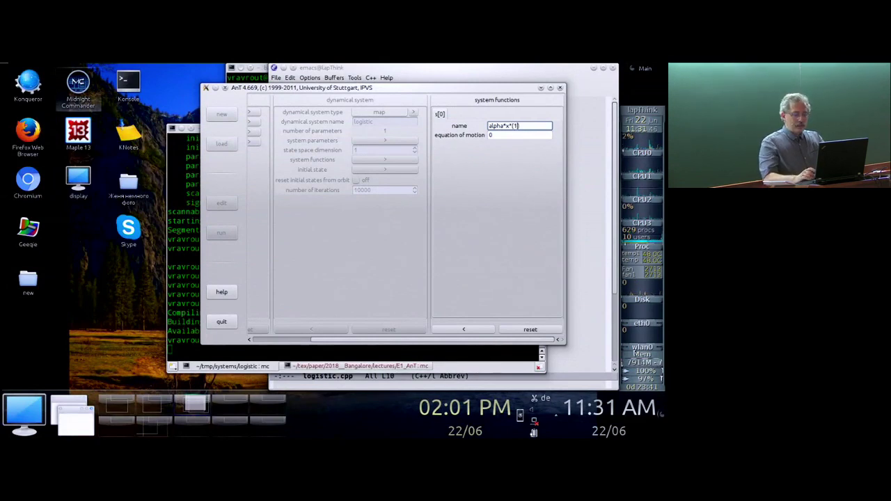
text(-x)
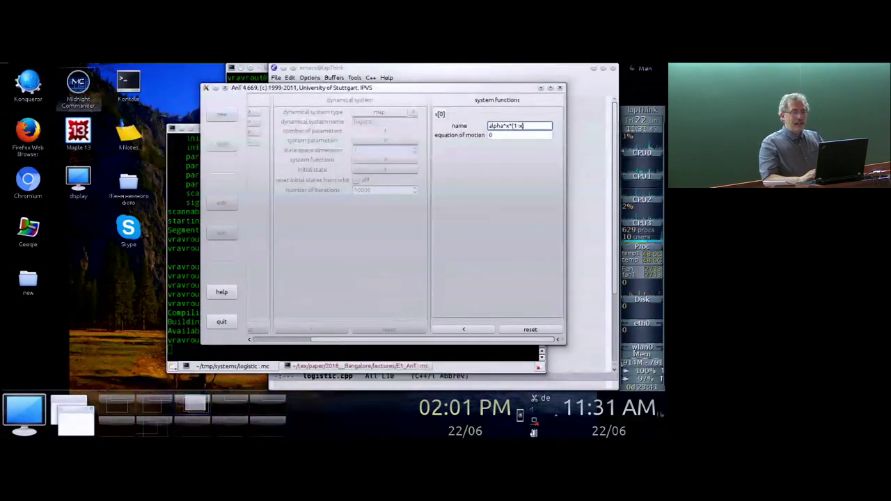
drag(524, 126, 495, 119)
middle_click(495, 135)
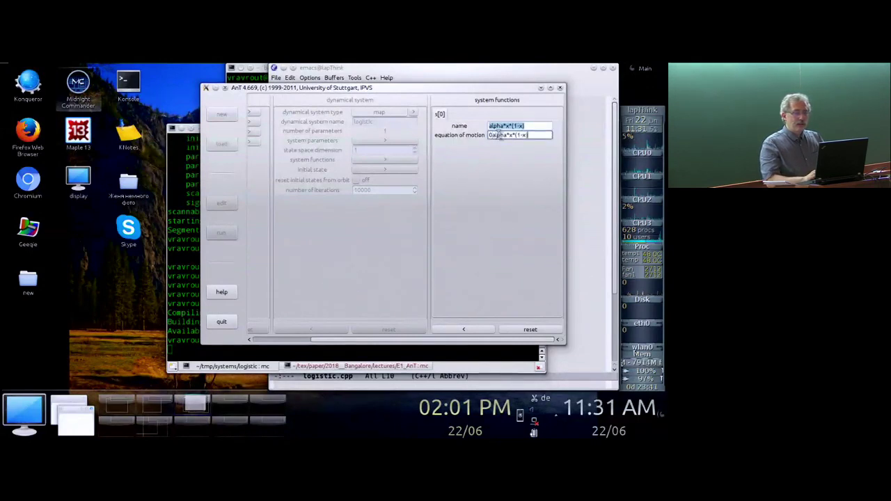
key(Home)
key(Delete)
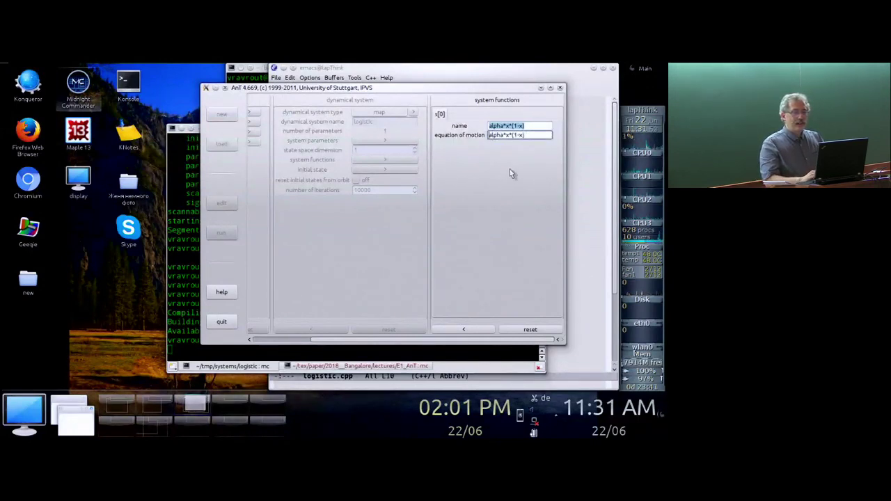
- Replace the name of state variable s[0] with x and close the system functions
click(529, 125)
key(BackSpace)
key(BackSpace)
key(BackSpace)
key(BackSpace)
key(BackSpace)
key(BackSpace)
key(BackSpace)
key(BackSpace)
key(BackSpace)
key(BackSpace)
key(BackSpace)
key(BackSpace)
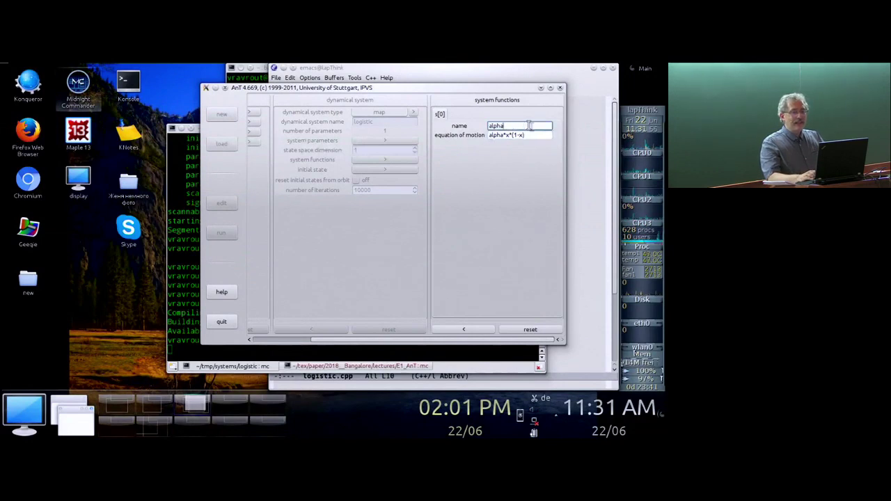
text(x)
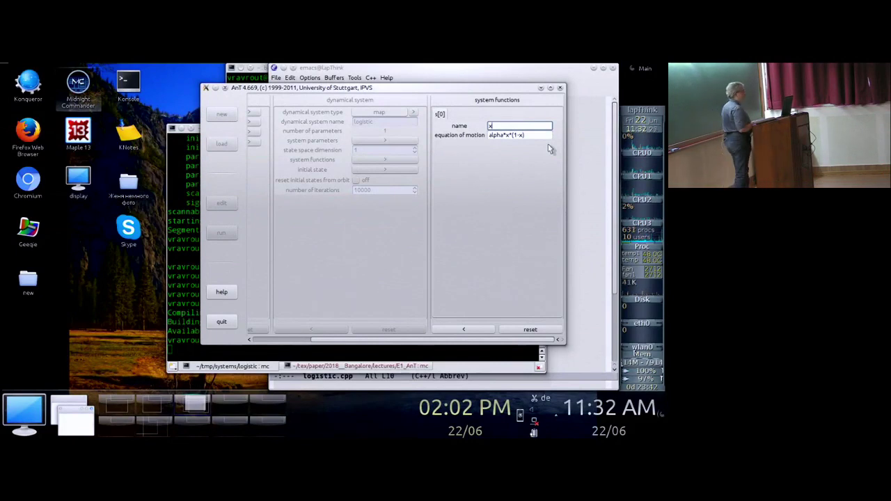
click(464, 329)
- Set the initial state to 0.9868576576 and return to the AnT root window
click(429, 169)
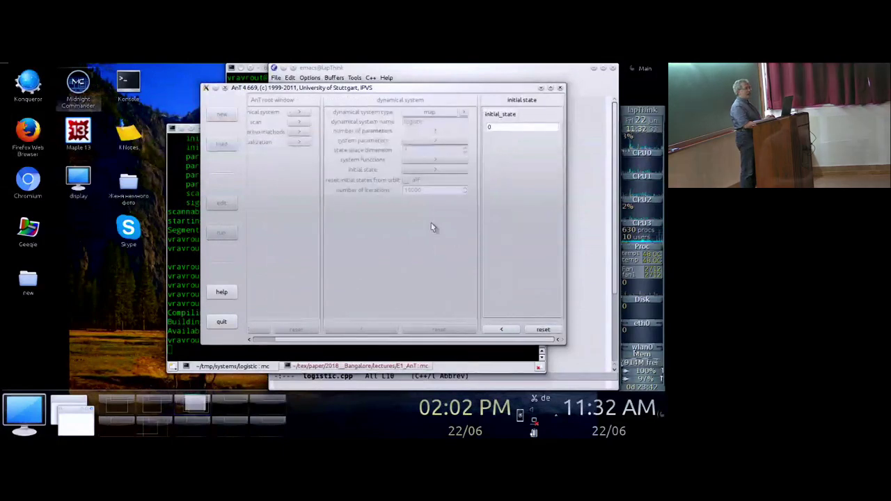
click(512, 126)
text(.9868576576)
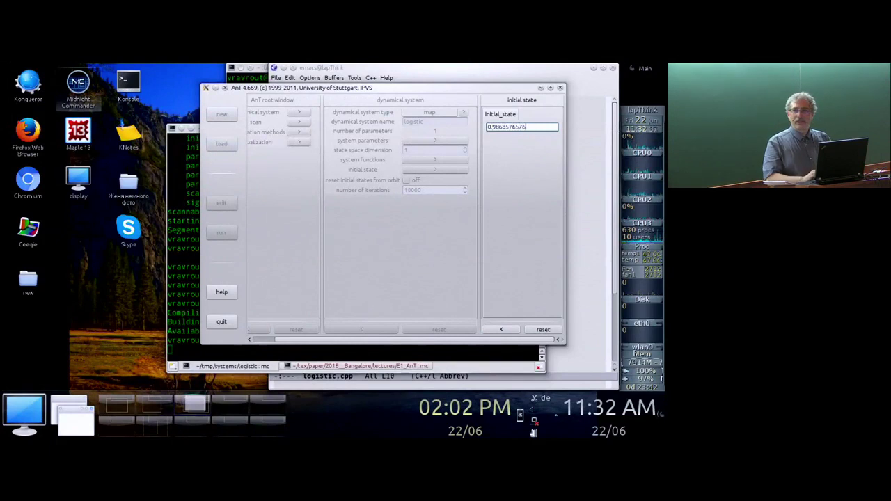
key(Return)
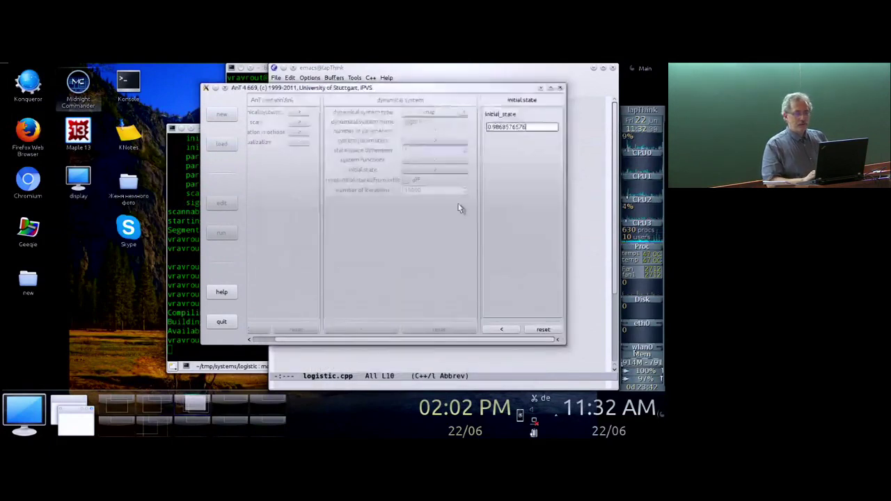
click(501, 330)
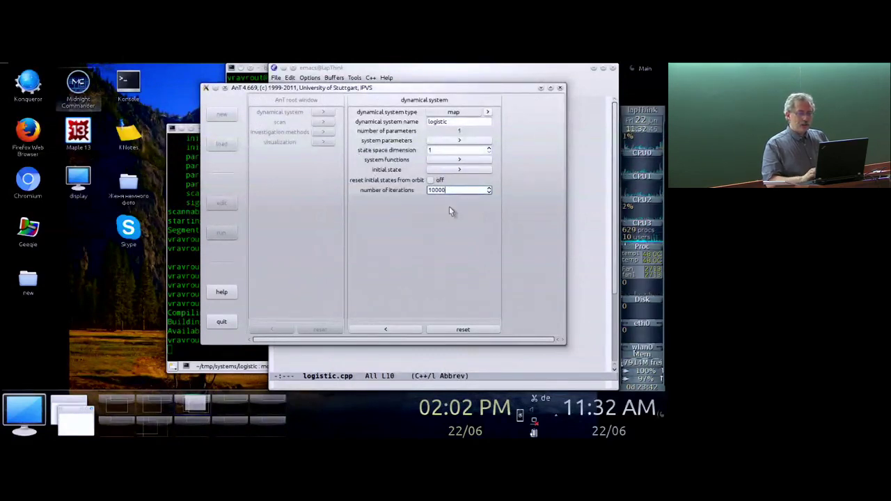
click(379, 330)
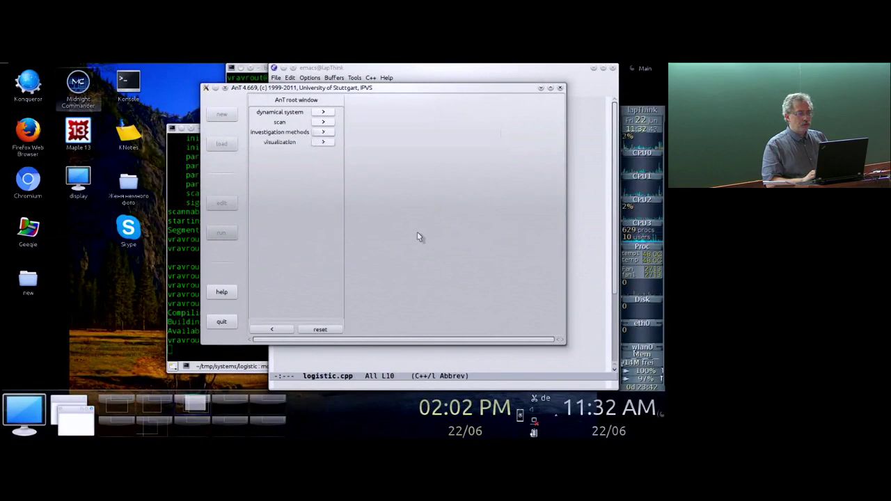
- Configure a scan with scan mode 1 and assign alpha as the object of scan item[0]
click(323, 123)
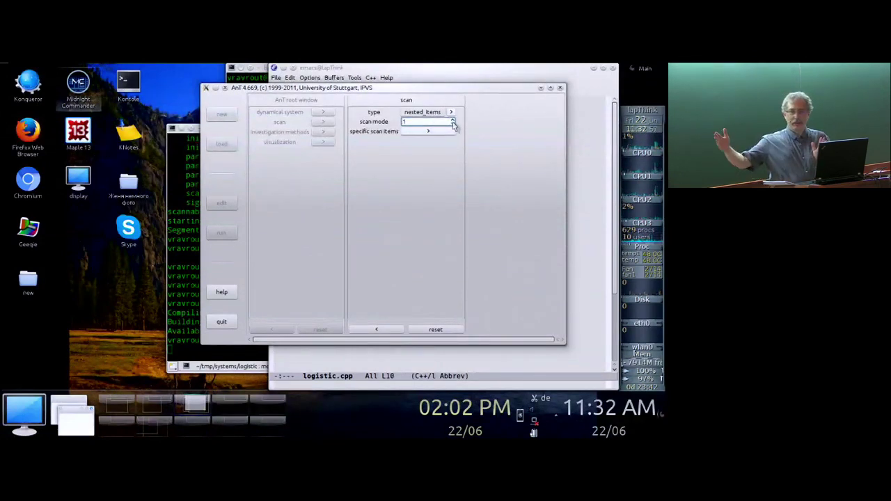
click(442, 132)
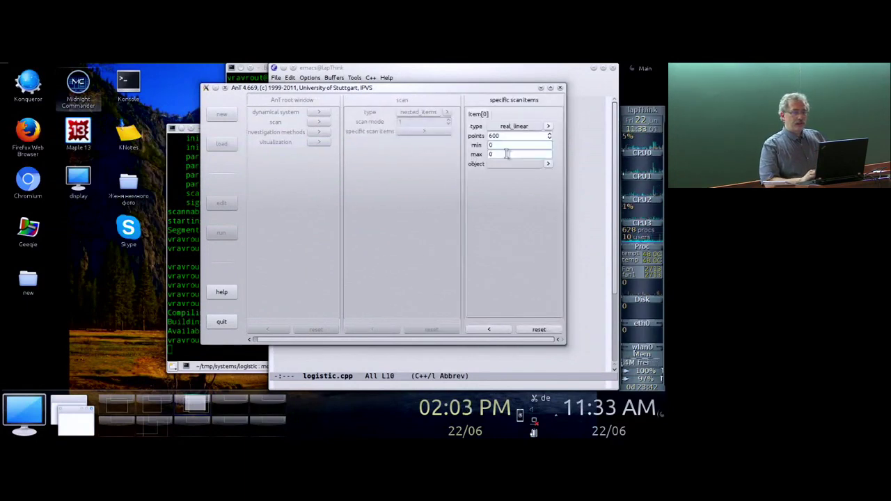
click(548, 164)
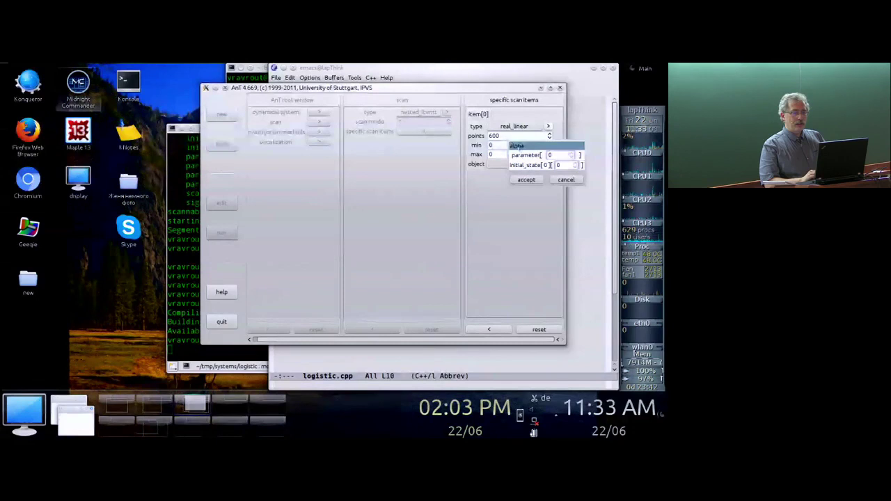
click(533, 179)
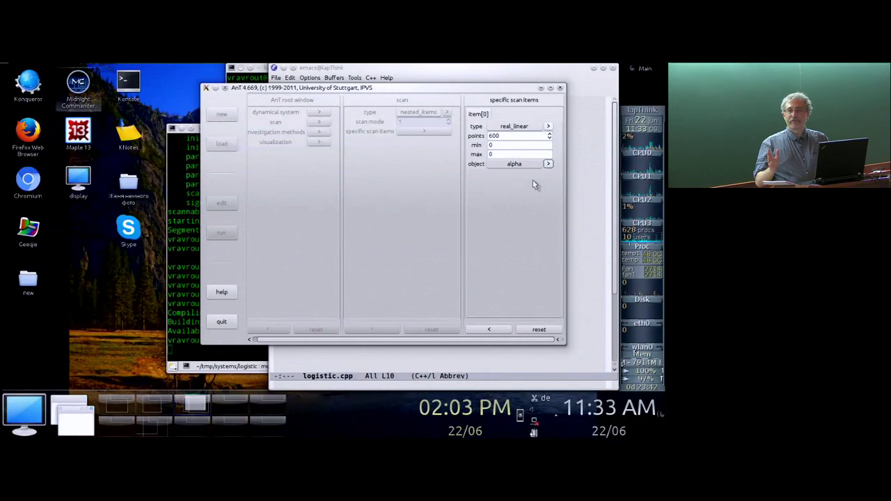
- Set the alpha scan range from min 0 to max 4 and return to the AnT root window
click(511, 146)
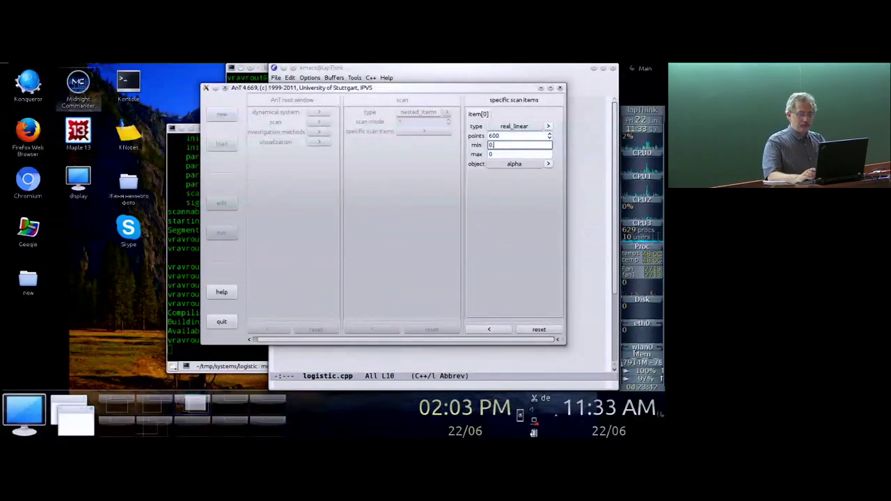
click(511, 154)
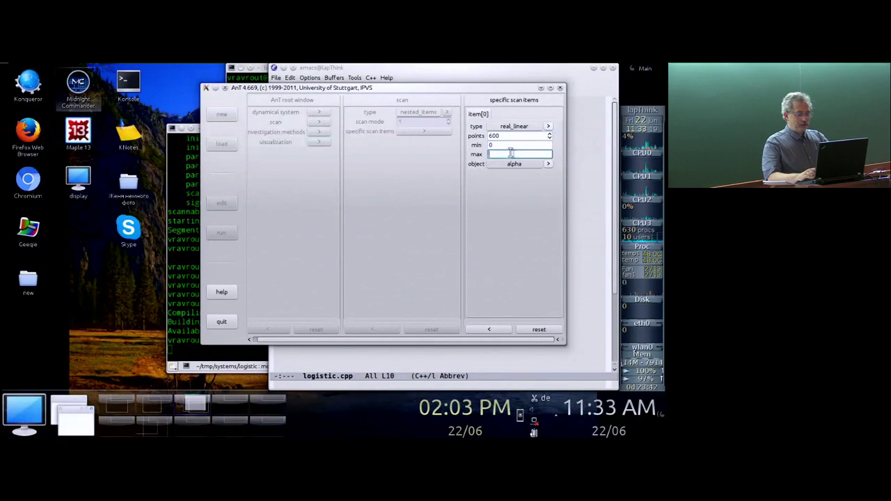
text(4)
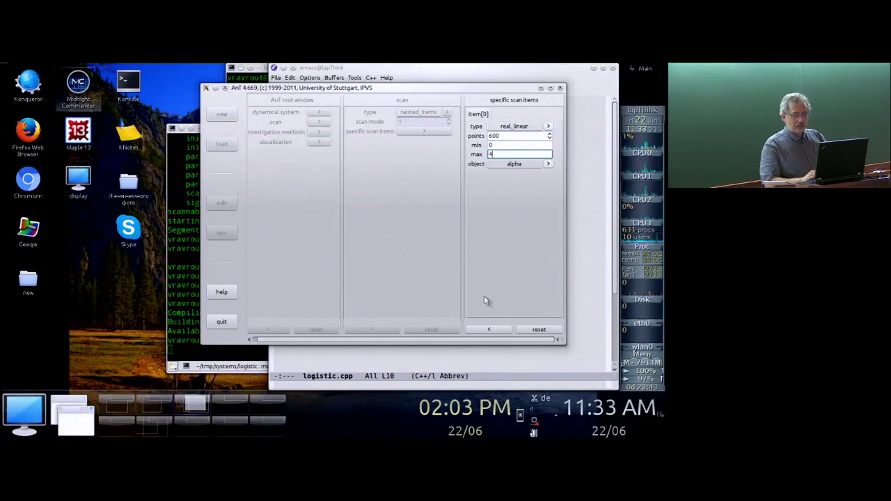
click(486, 330)
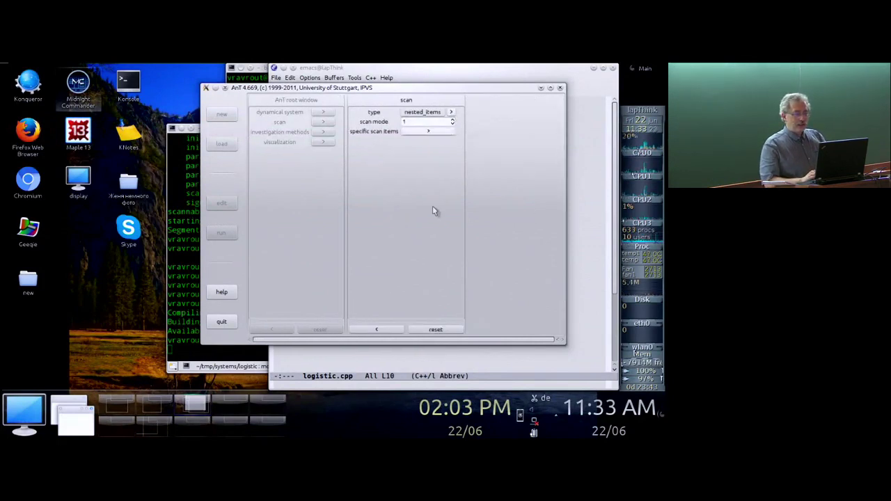
click(382, 331)
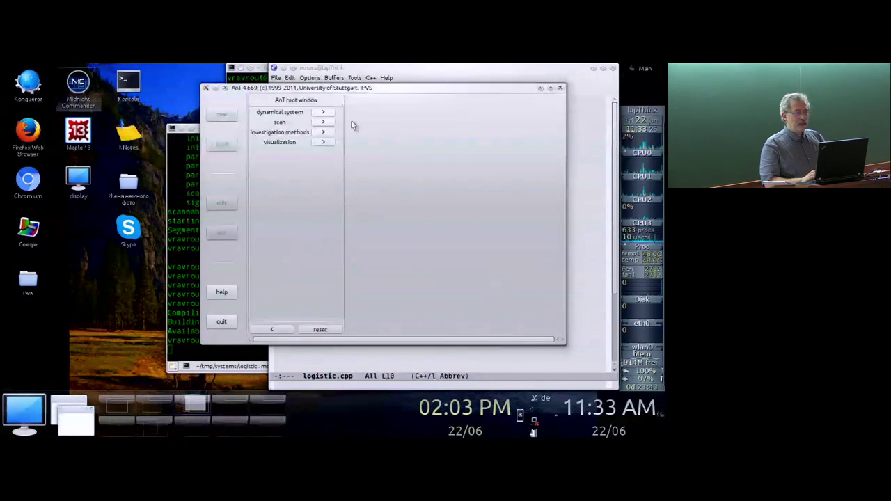
- Activate period analysis among the investigation methods, with the period, cyclic asymptotic set and acyclic asymptotic set outputs turned on
click(326, 133)
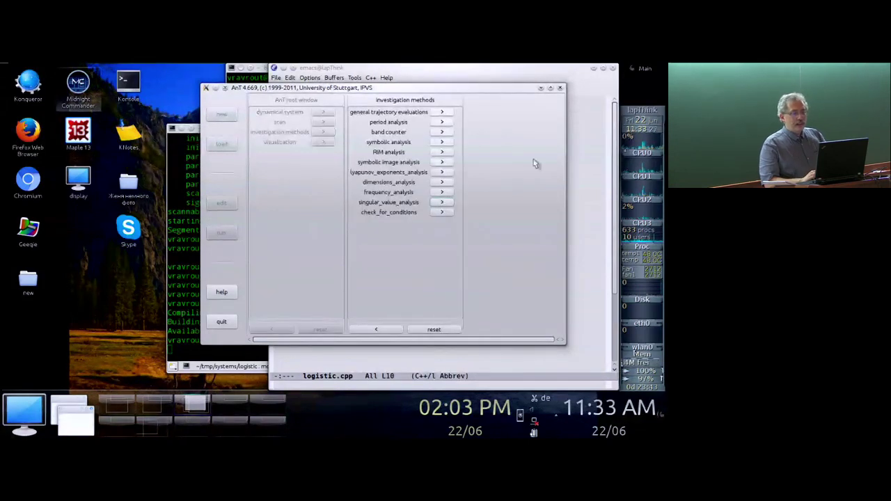
click(444, 112)
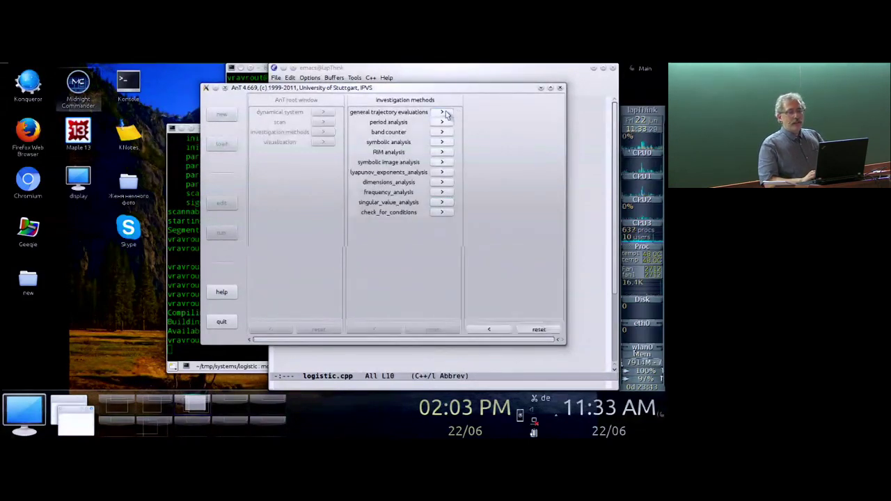
click(480, 329)
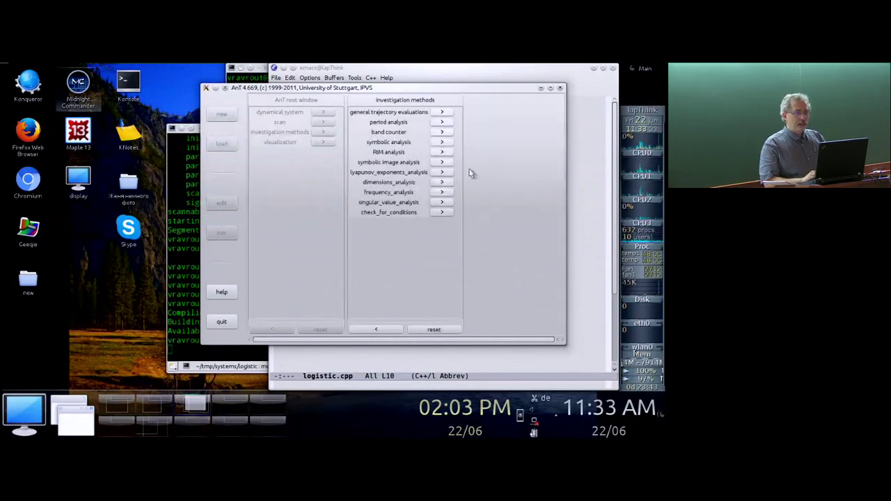
click(443, 122)
click(493, 114)
click(493, 142)
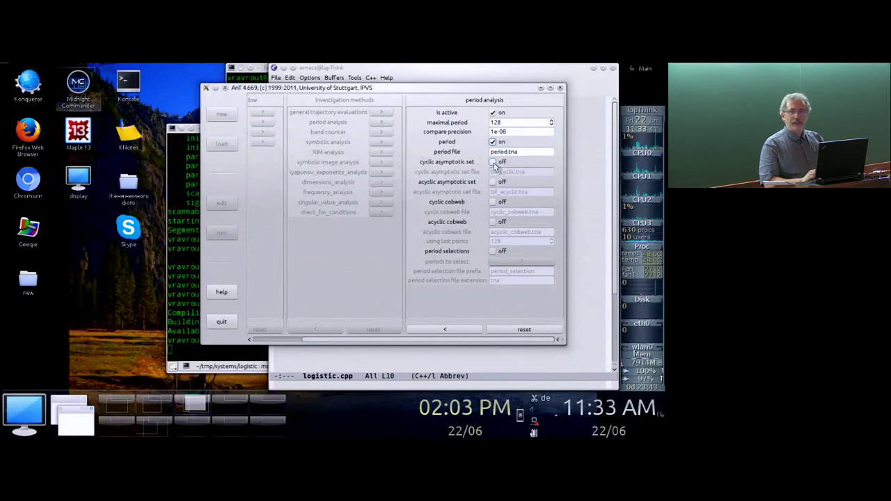
click(493, 162)
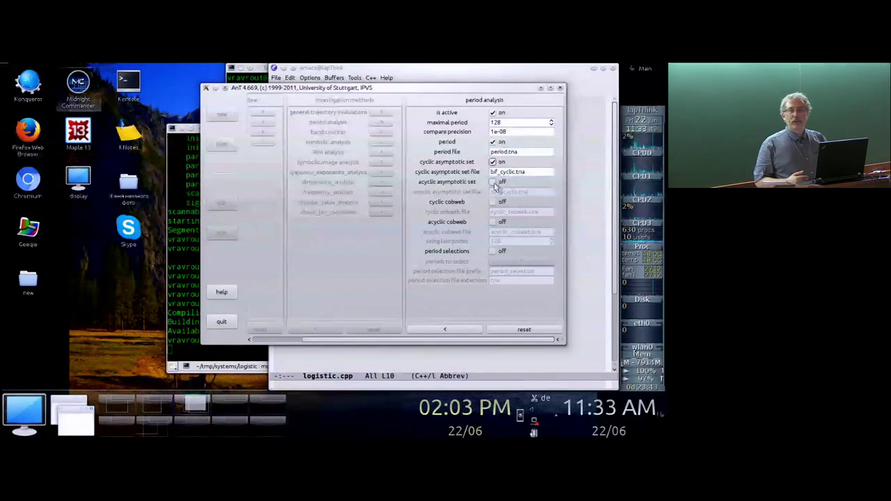
click(493, 183)
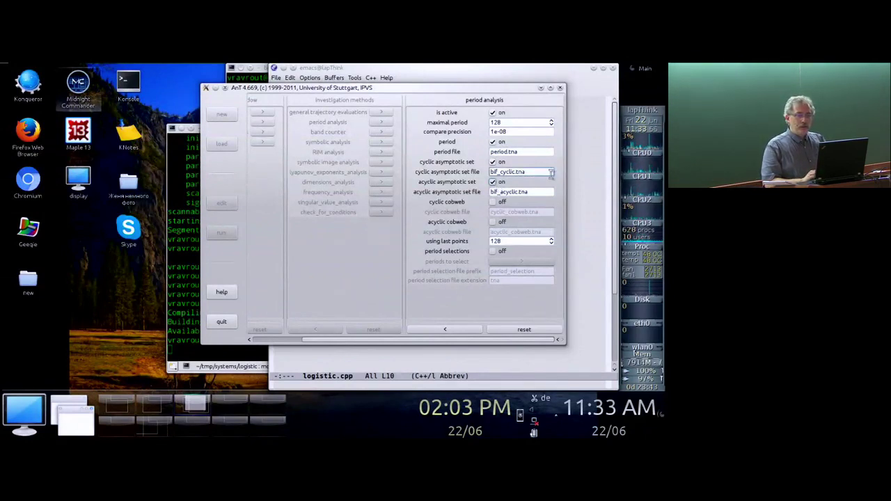
click(538, 193)
drag(538, 193, 478, 192)
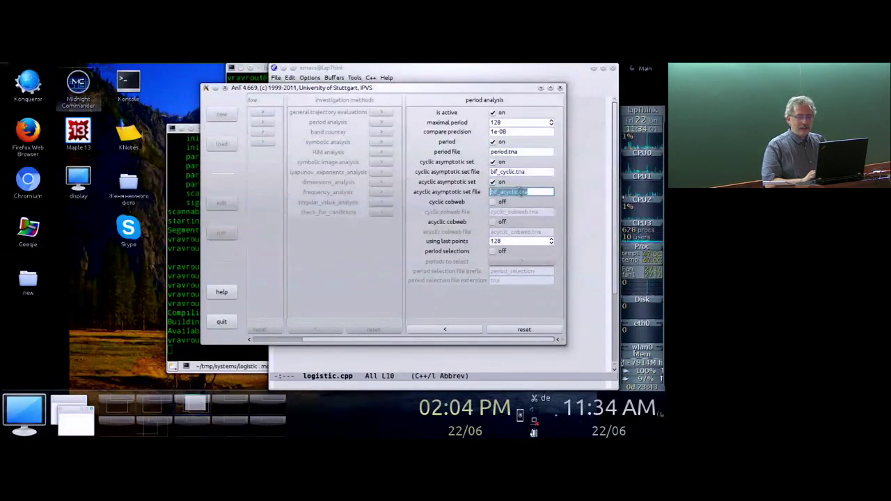
click(504, 244)
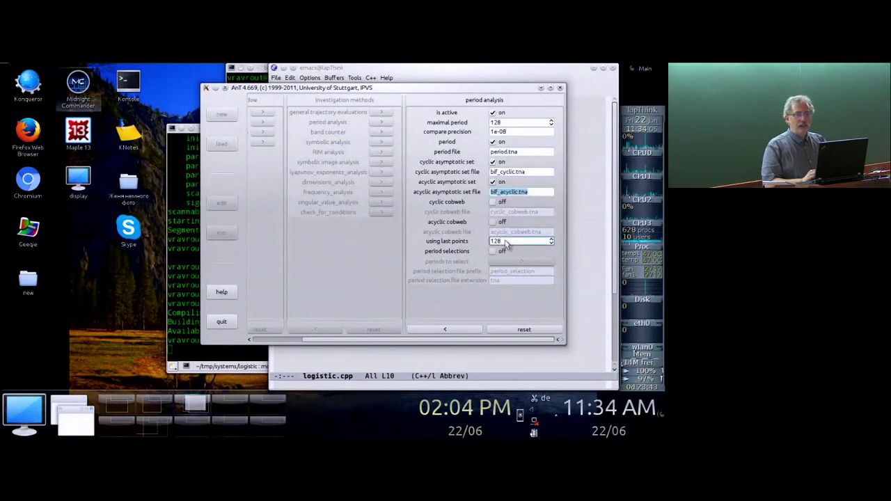
click(503, 131)
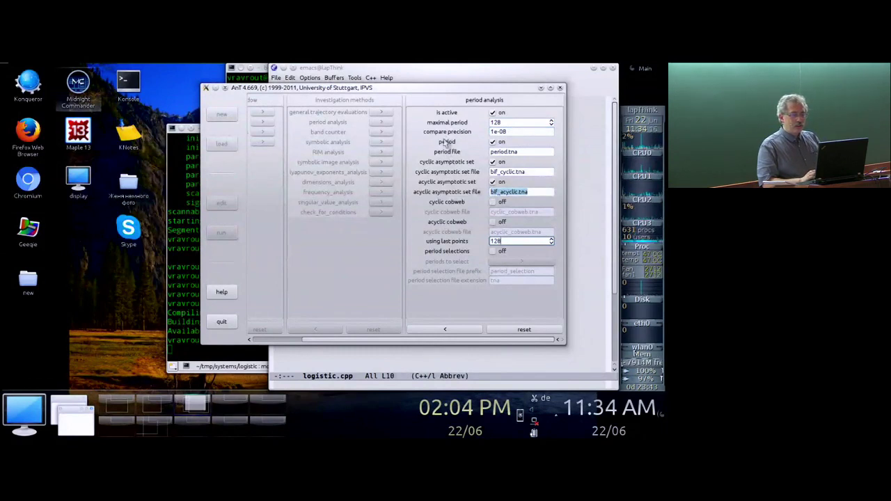
- Close the investigation methods and root window, and save the configuration as logistic.ant in the logistic folder
click(448, 330)
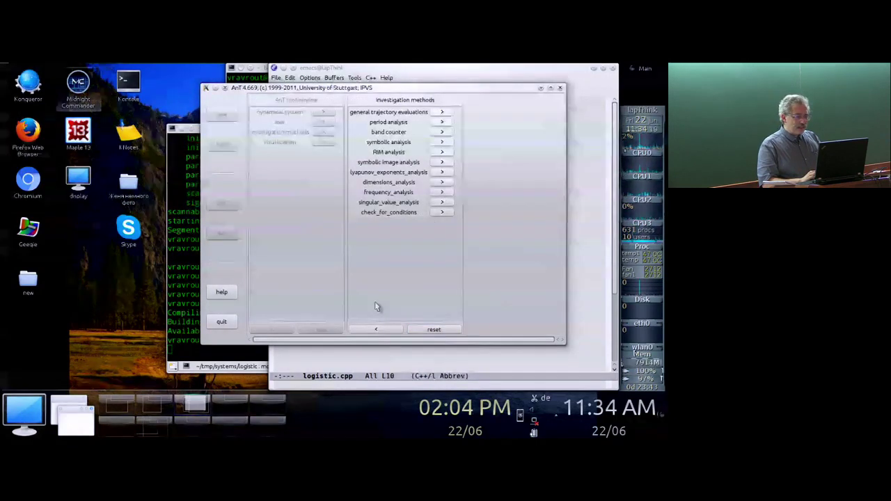
click(374, 329)
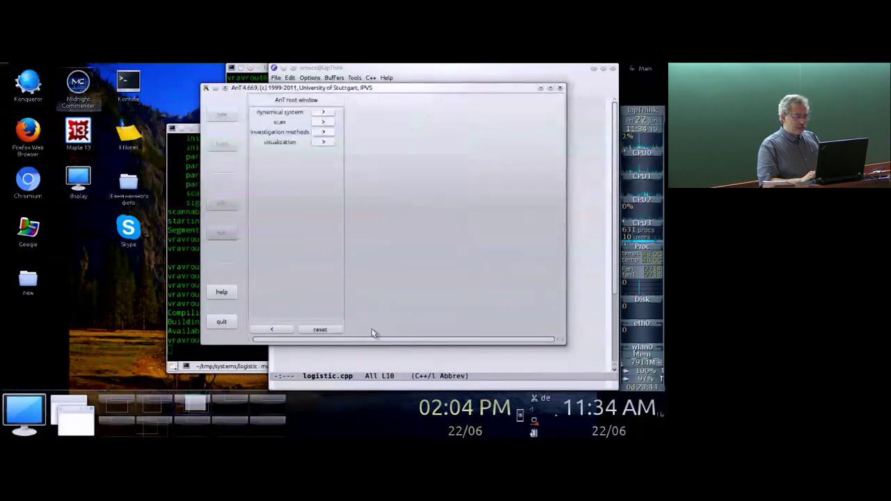
click(272, 330)
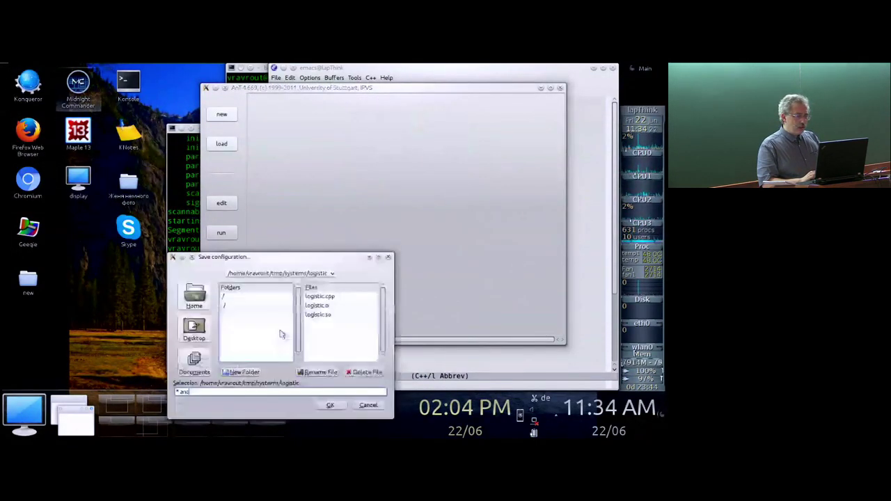
click(319, 296)
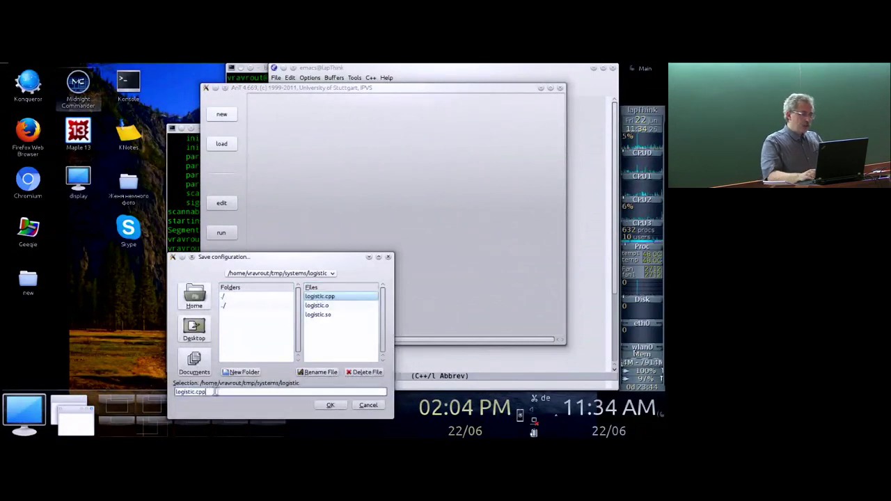
text(ant)
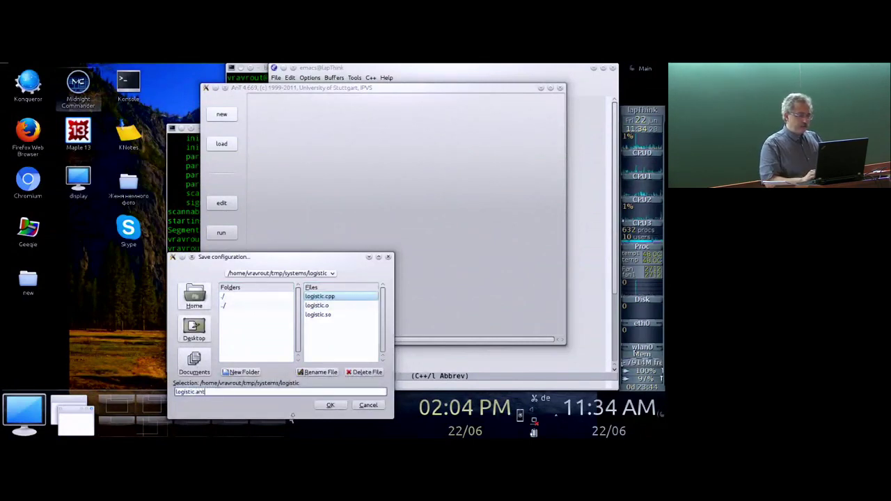
click(331, 405)
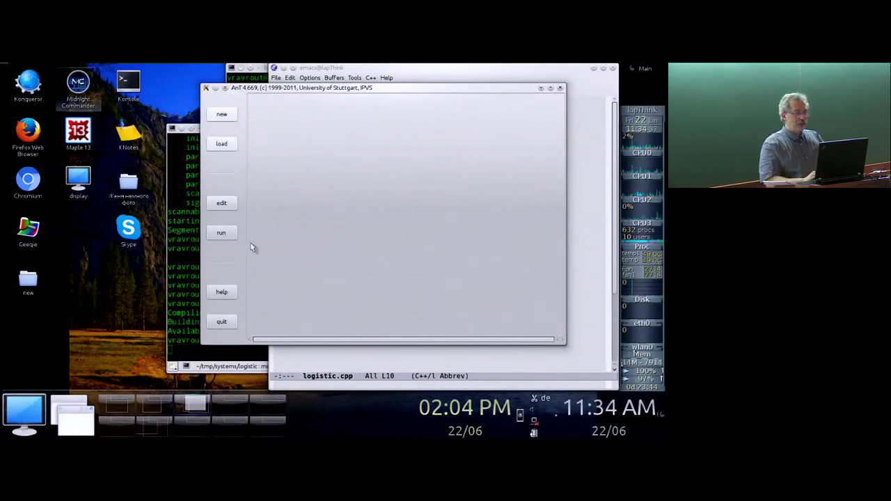
- Run the simulation in standalone mode using logistic.so as the pre-compiled system function
click(222, 234)
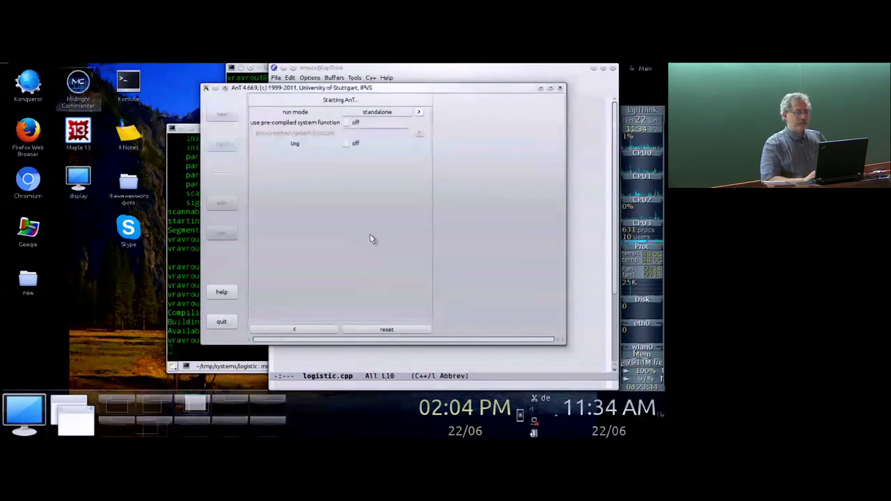
click(346, 124)
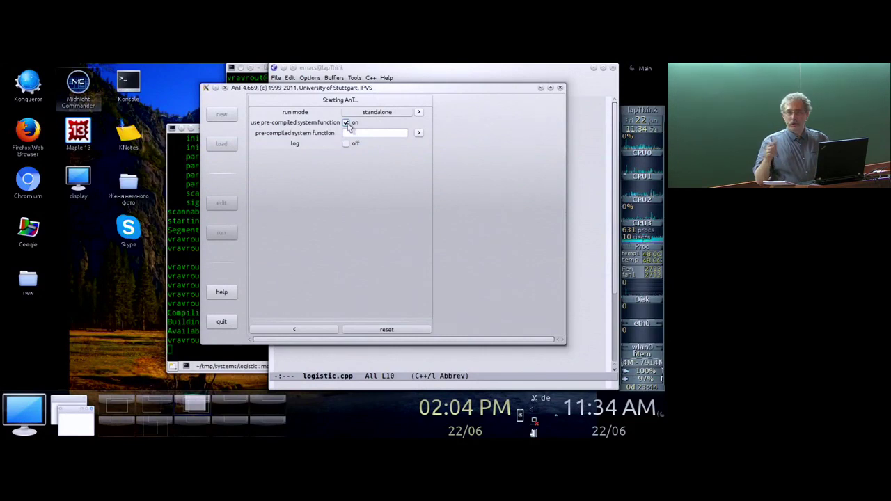
click(419, 133)
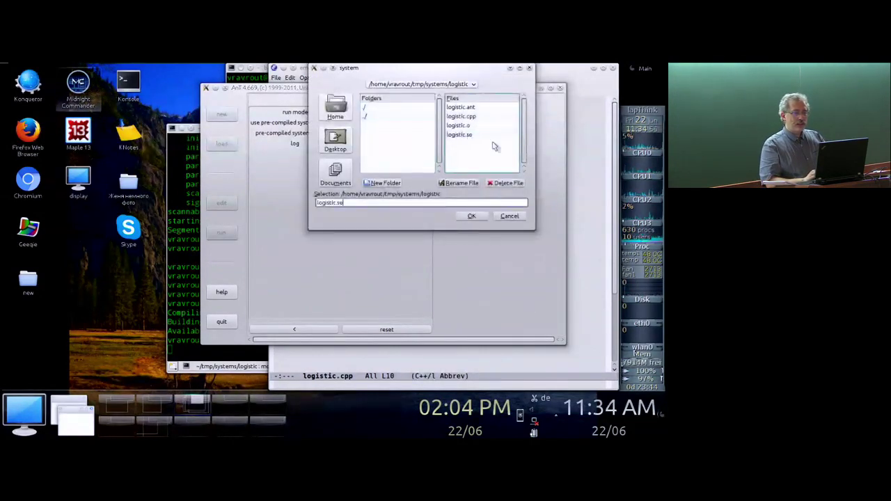
click(468, 135)
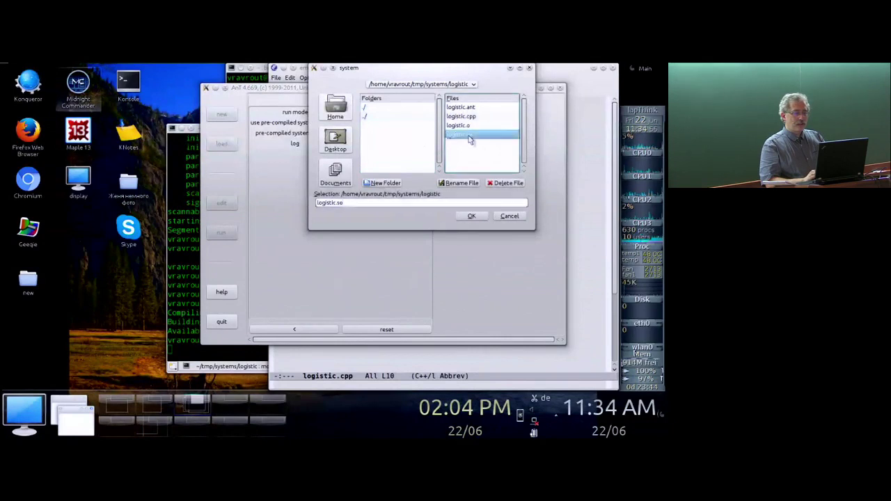
click(472, 215)
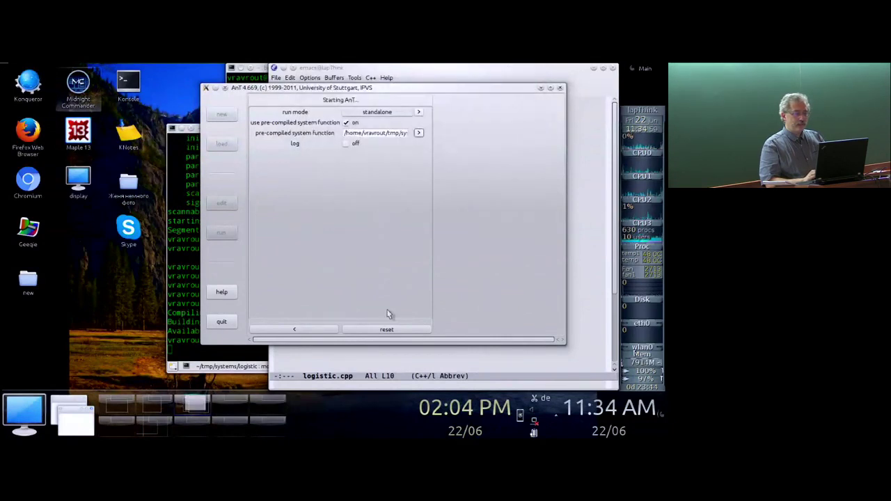
click(304, 333)
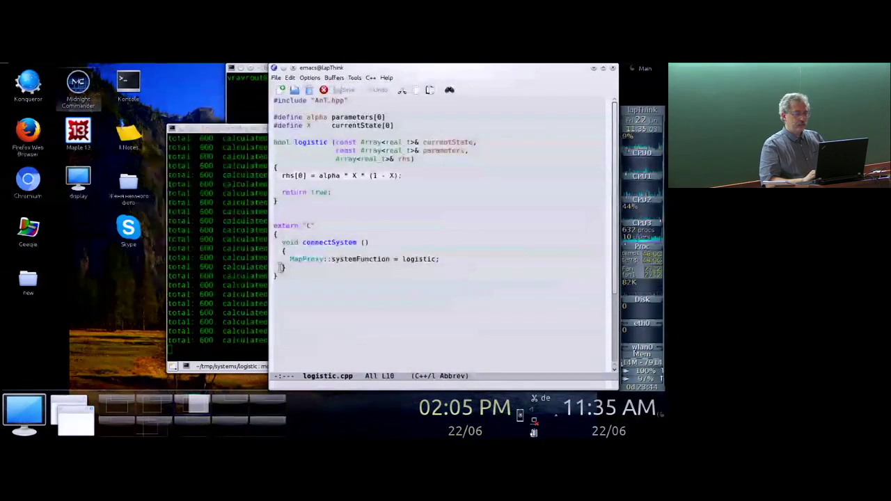
- Switch to the Konsole terminal and list the files in the logistic directory with ls
click(220, 259)
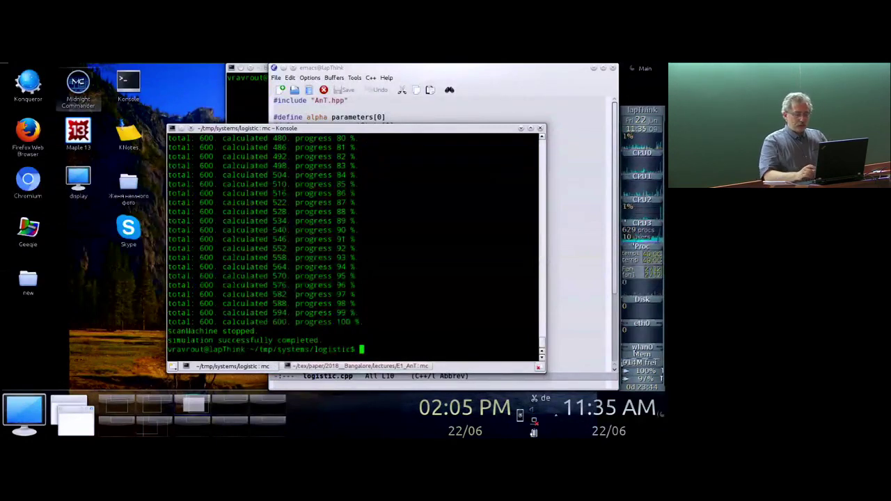
text(ls)
key(Return)
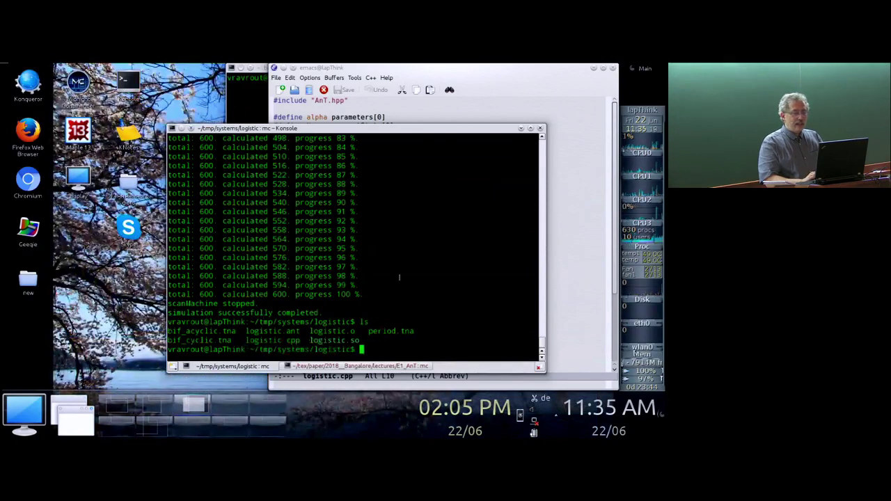
drag(246, 331, 286, 331)
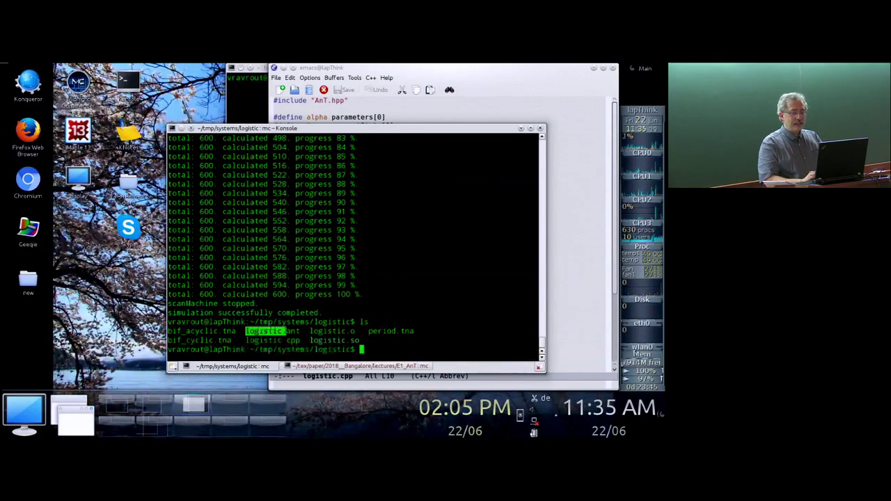
click(465, 269)
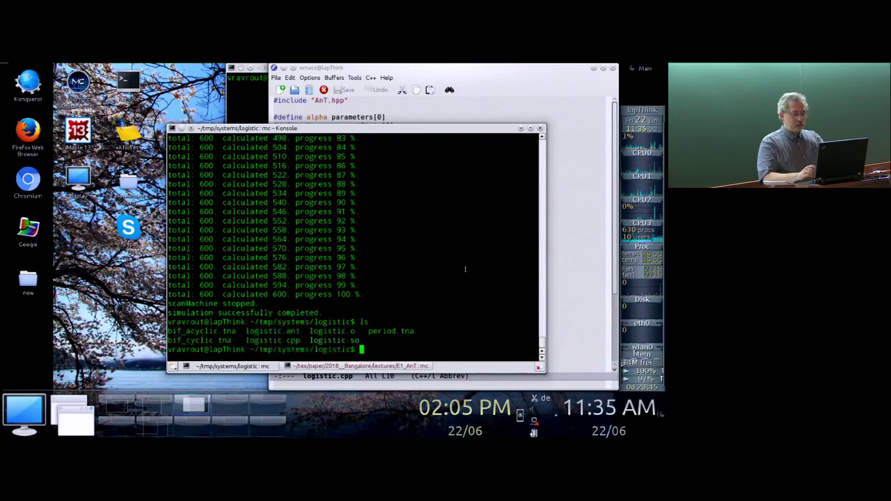
- Open logistic.ant in Emacs from the terminal and move its window towards the middle of the desktop
text(emacs )
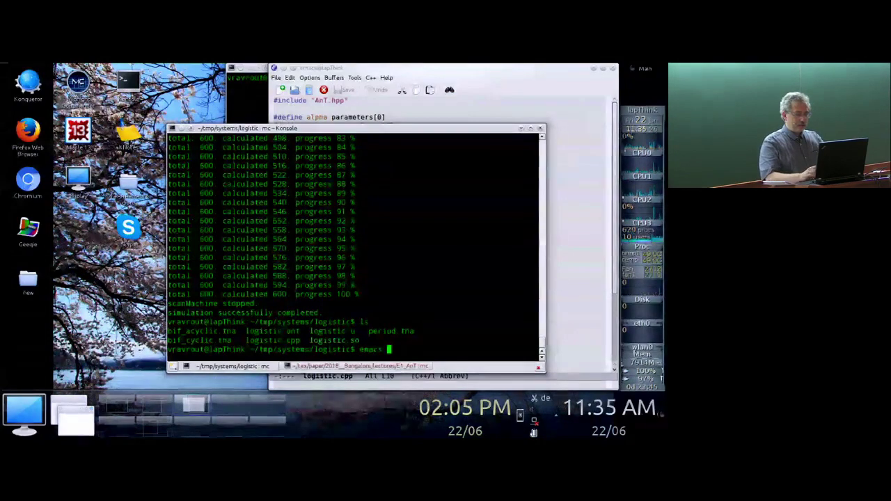
text(lo)
key(Tab)
text(a)
key(Tab)
key(Return)
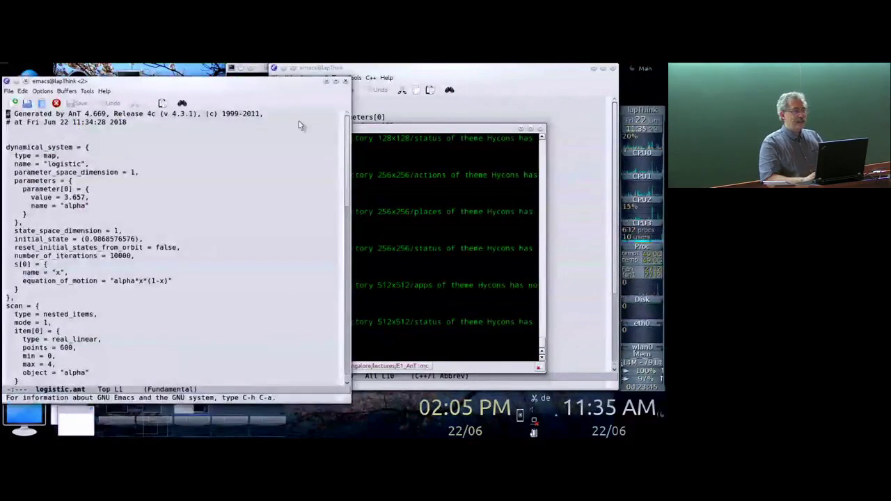
drag(285, 87, 495, 85)
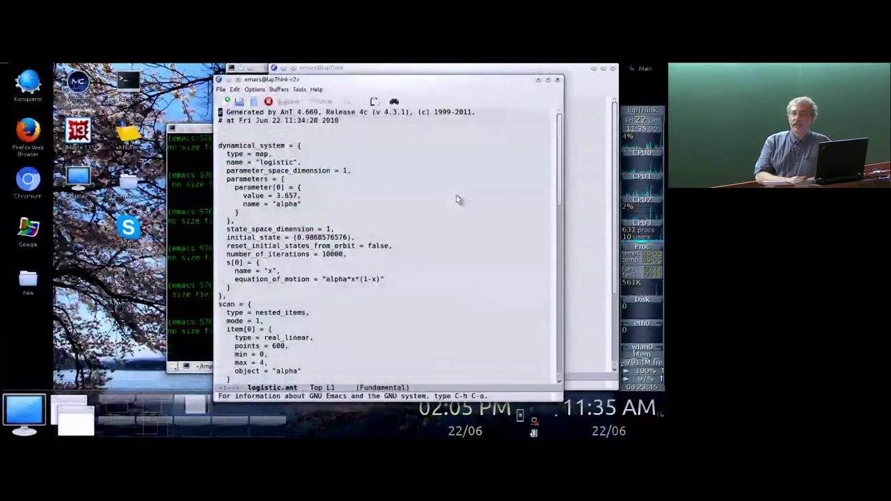
- Examine the dynamical system, scan and period analysis sections of logistic.ant, and close the file without editing it
key(Down)
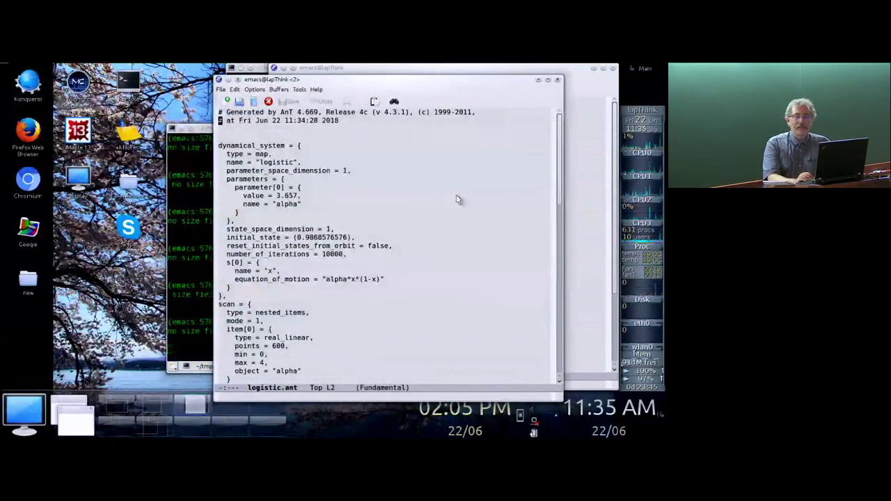
key(Down)
key(Down)
key(Down)
key(Down)
key(Down)
key(Down)
key(Down)
key(Down)
key(Down)
key(Down)
key(Down)
key(Down)
key(Down)
key(Down)
key(Down)
key(Down)
key(Down)
key(Down)
key(Down)
key(Down)
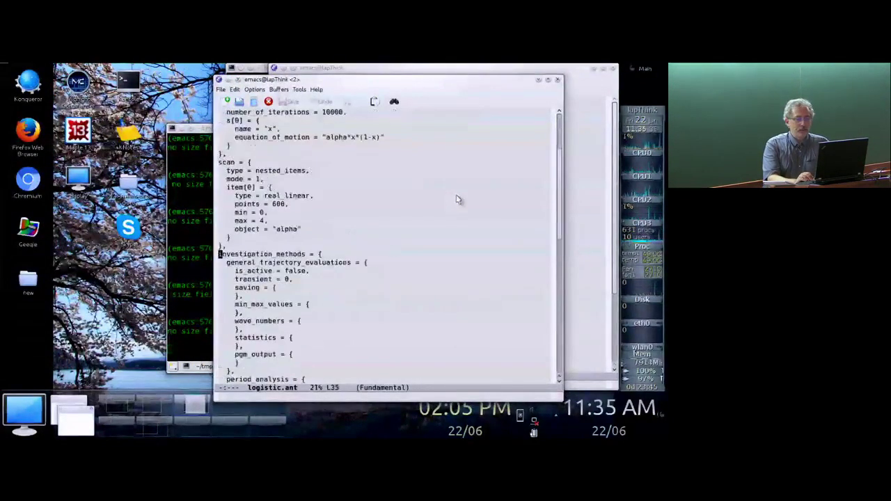
key(Down)
key(Down)
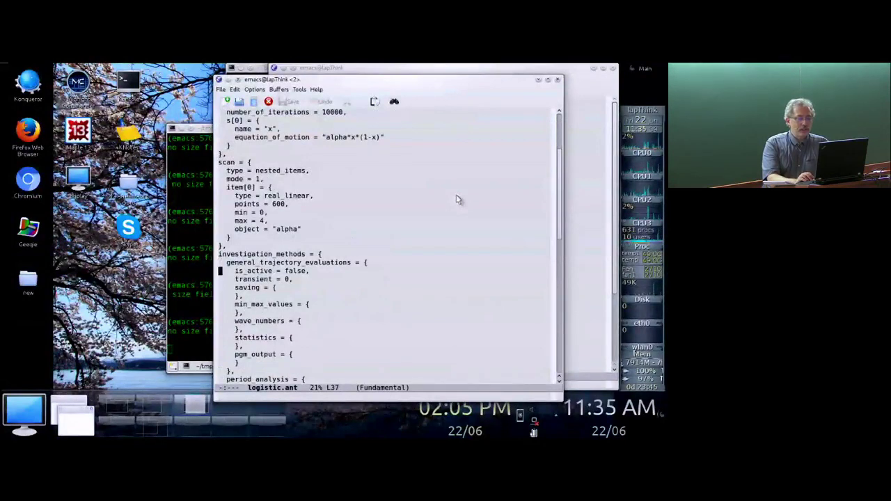
key(Down)
key(Down)
key(Down)
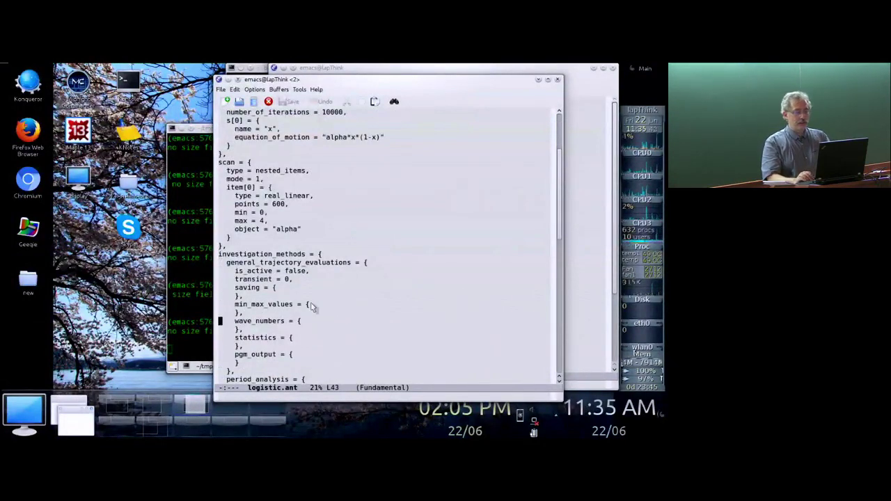
key(Down)
key(Down)
key(Down)
key(Down)
key(Down)
key(Down)
key(Down)
key(Down)
key(Down)
key(Down)
key(Down)
key(Down)
key(Down)
key(Down)
key(Down)
key(Down)
key(Down)
key(Down)
key(Down)
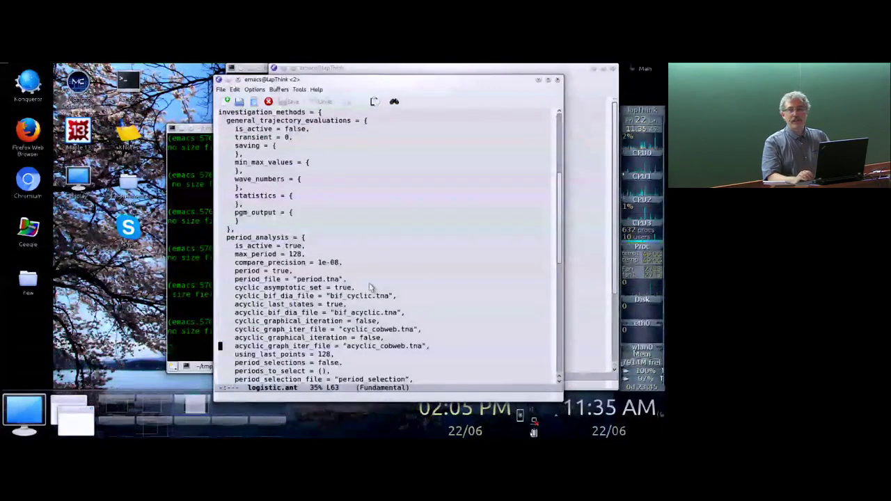
scroll(370, 287, down, 5)
scroll(370, 284, up, 15)
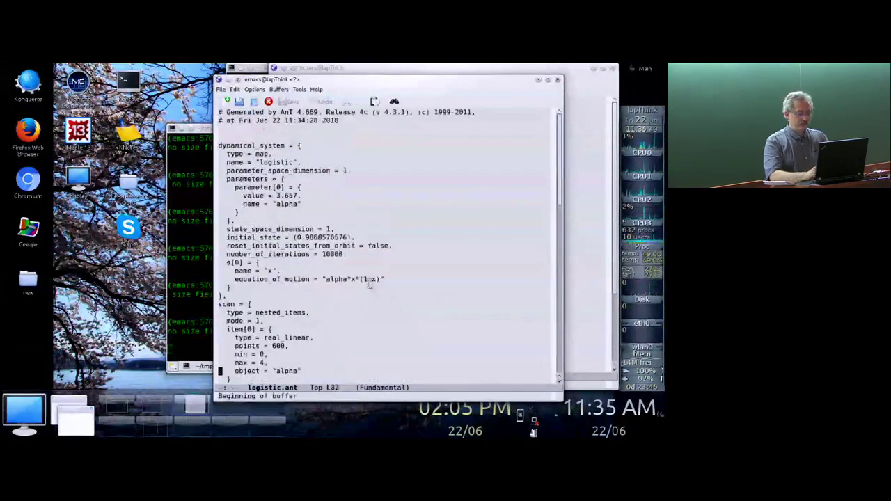
key(ctrl+x)
key(ctrl+c)
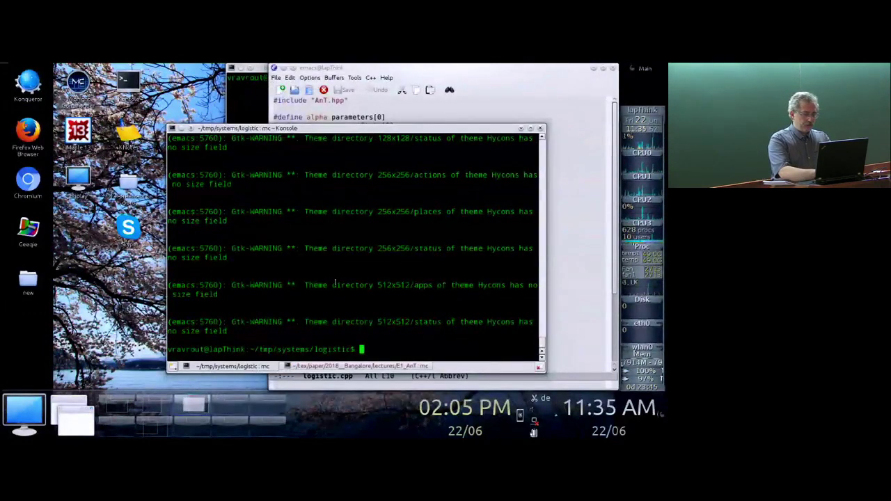
- Launch gnuplot in the background with gplot & and place its window over the terminal
text(g++plot &)
key(Return)
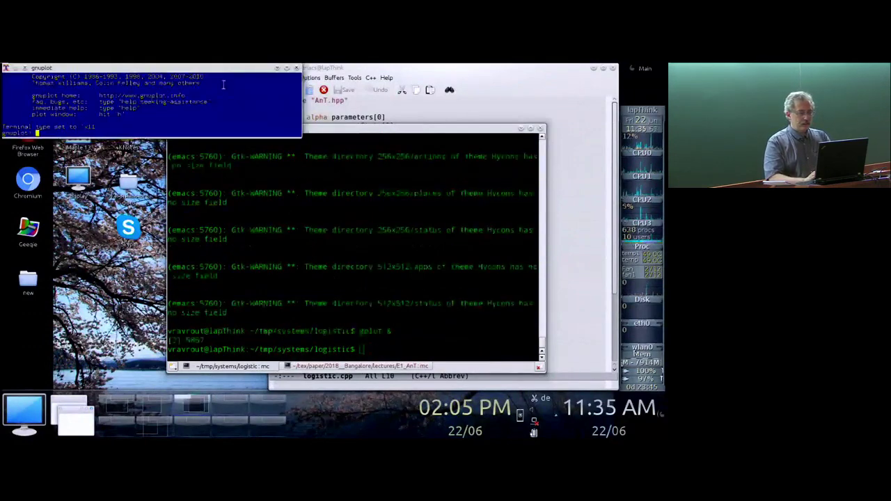
drag(220, 72, 283, 213)
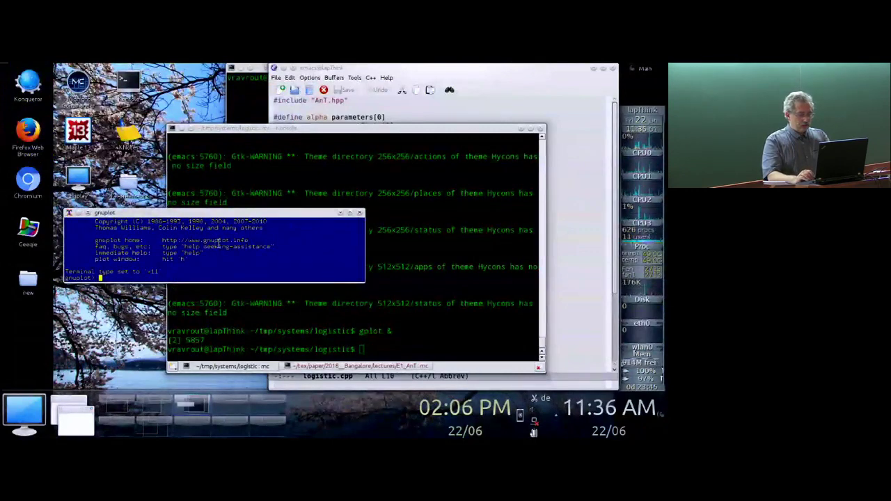
- Plot 'bif_cyclic.tna' and 'bif_acyclic.tna' together in gnuplot, applying the dots style (w d) after the second file
text(plot 'bif_cyclic.txt)
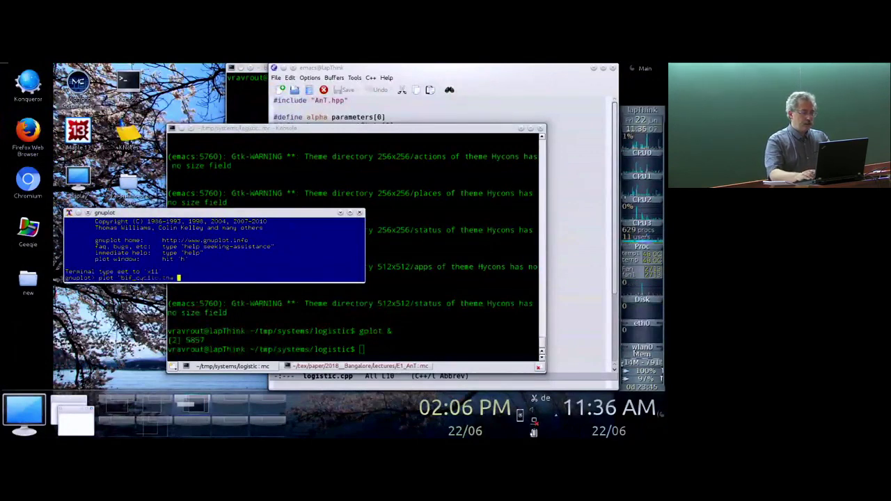
key(BackSpace)
text(' w )
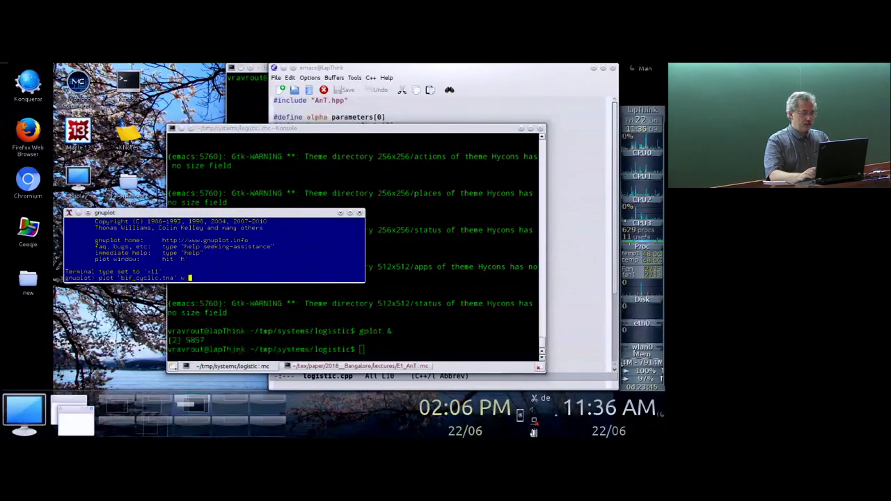
text(, 'bif_acyclic.tna')
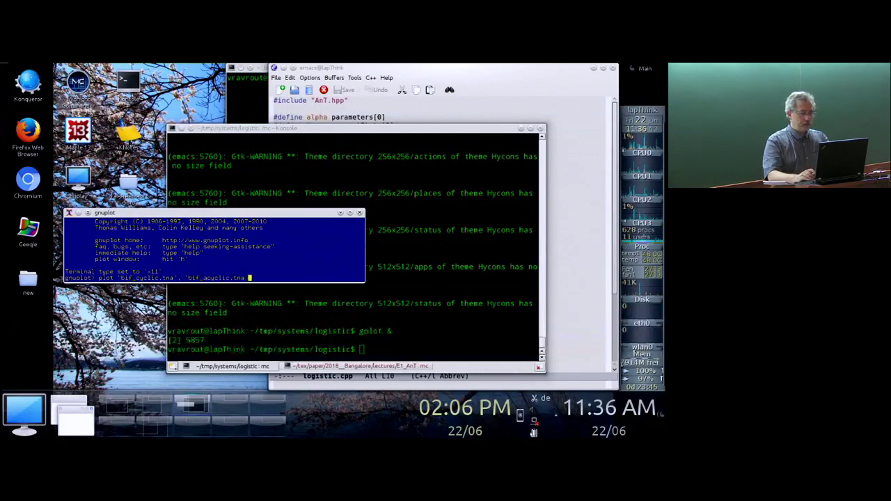
key(BackSpace)
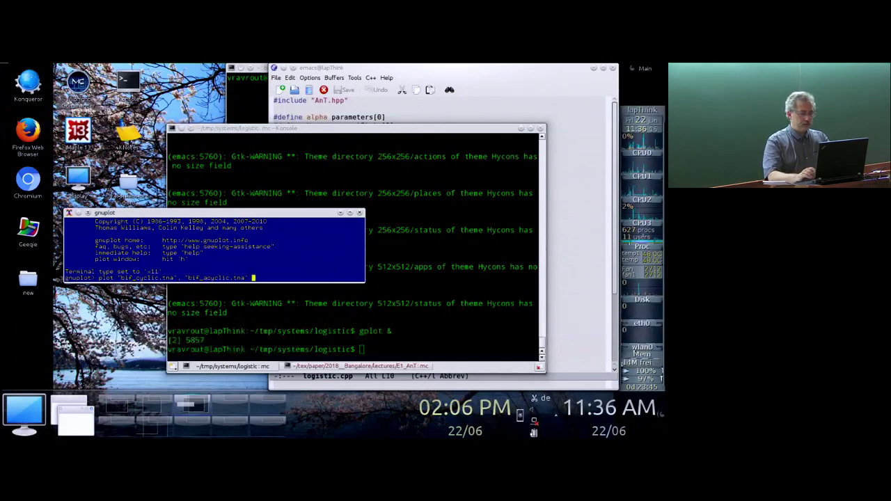
text(w d)
key(Return)
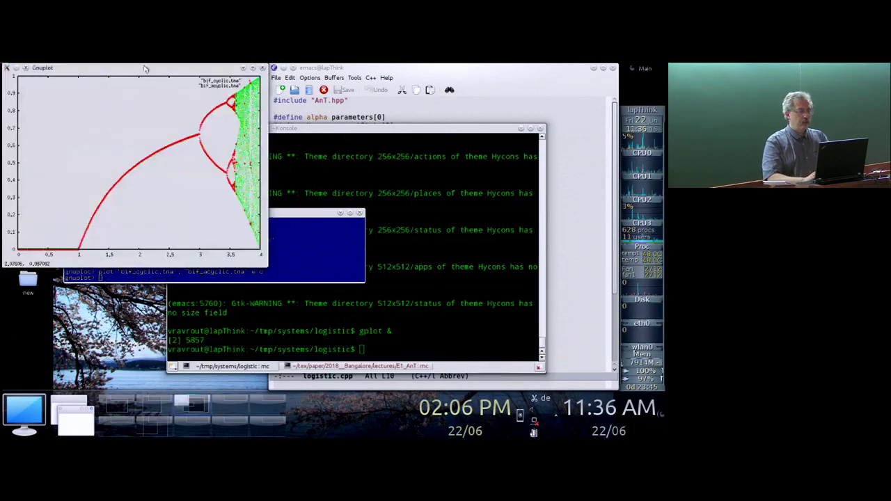